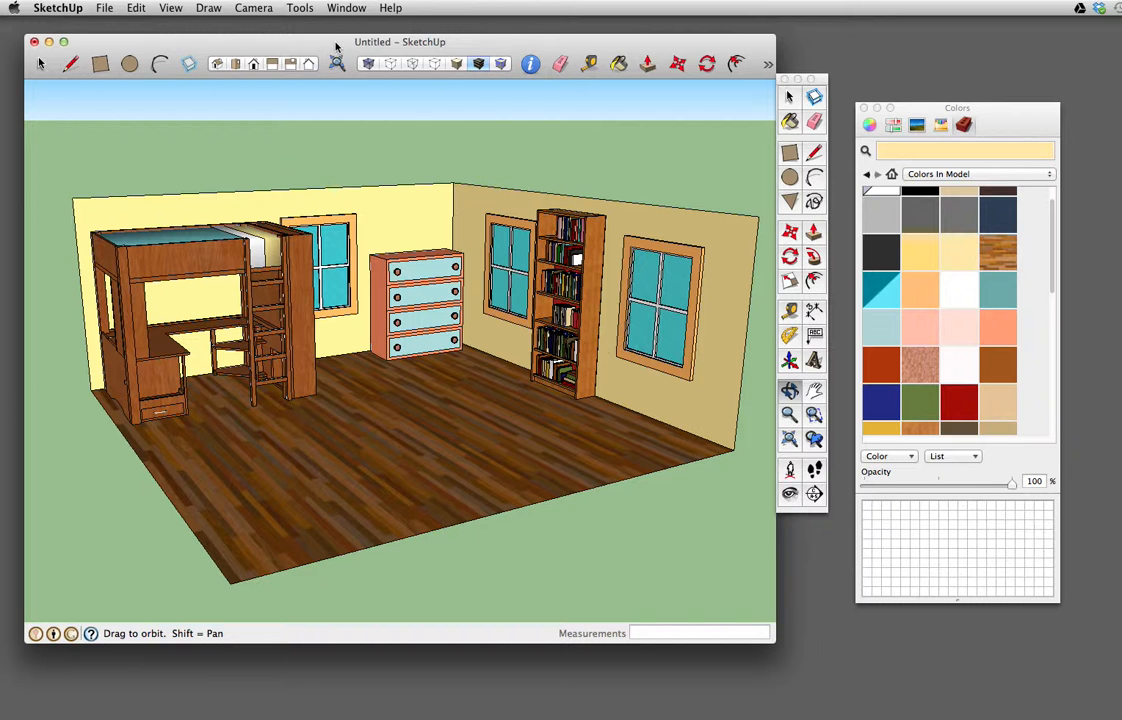
Move the room model's window out of the way, start a new model and delete its default person figure.
mouse_move(338, 45)
left_mouse_down()
mouse_move(503, 565)
mouse_move(603, 650)
mouse_move(648, 671)
left_mouse_up()
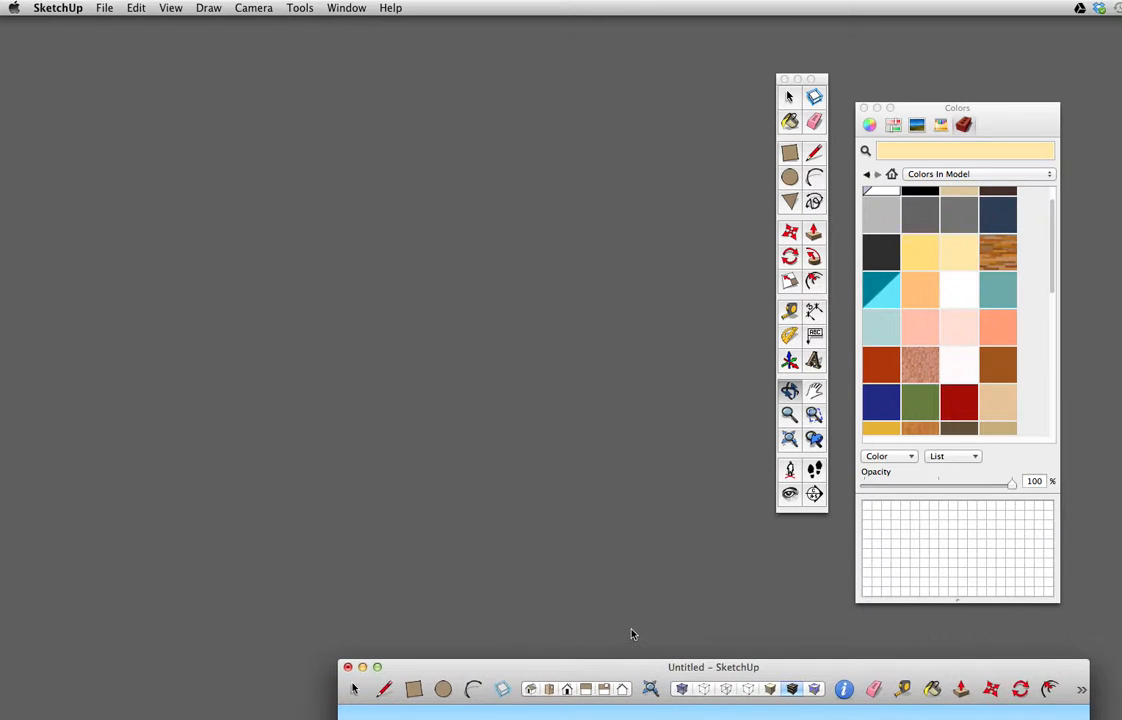
left_click(105, 8)
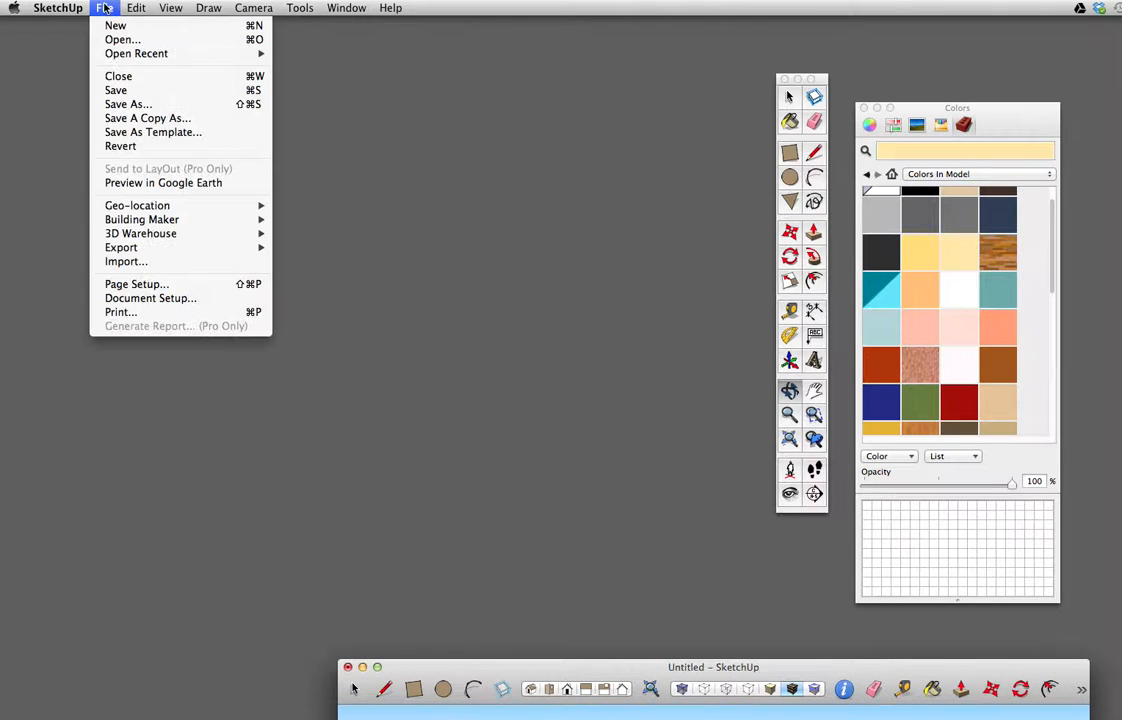
left_click(110, 31)
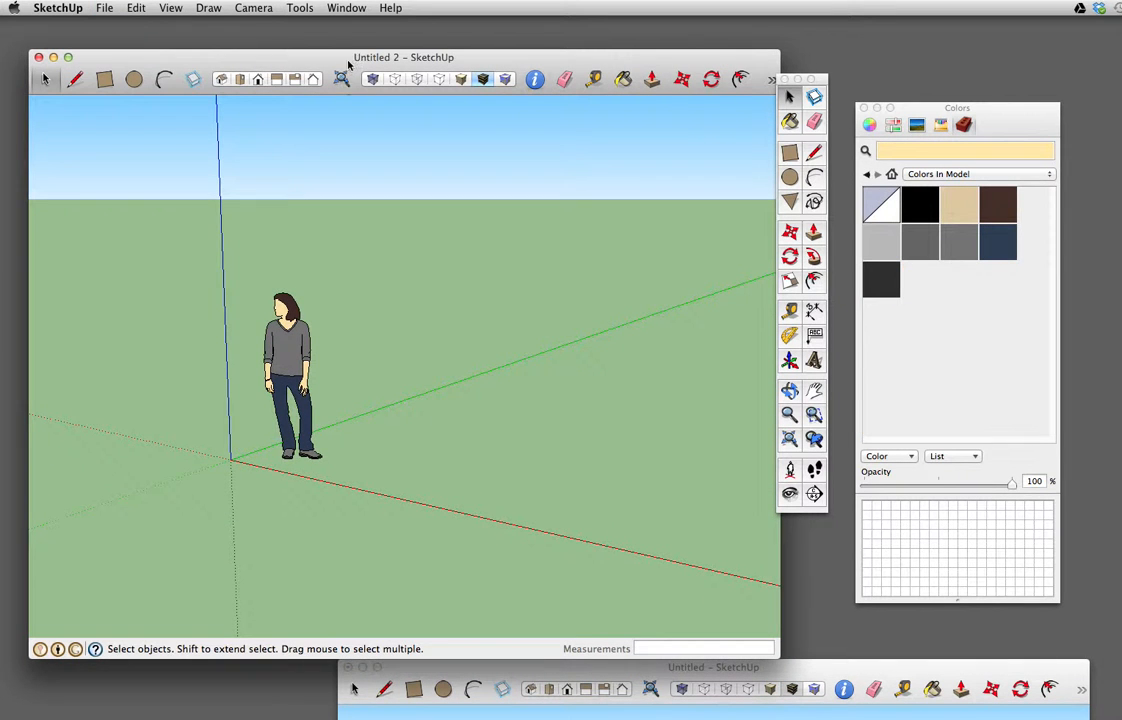
mouse_move(337, 63)
left_mouse_down()
mouse_move(328, 30)
mouse_move(338, 30)
mouse_move(329, 43)
left_mouse_up()
left_click(282, 331)
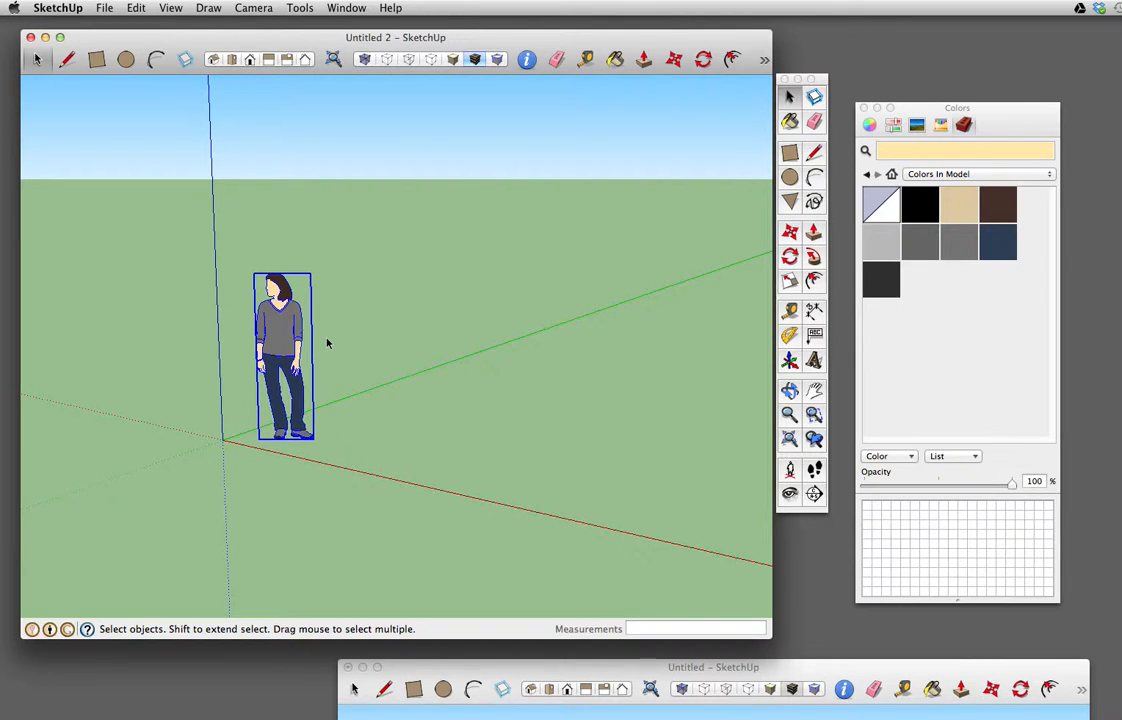
key("Delete")
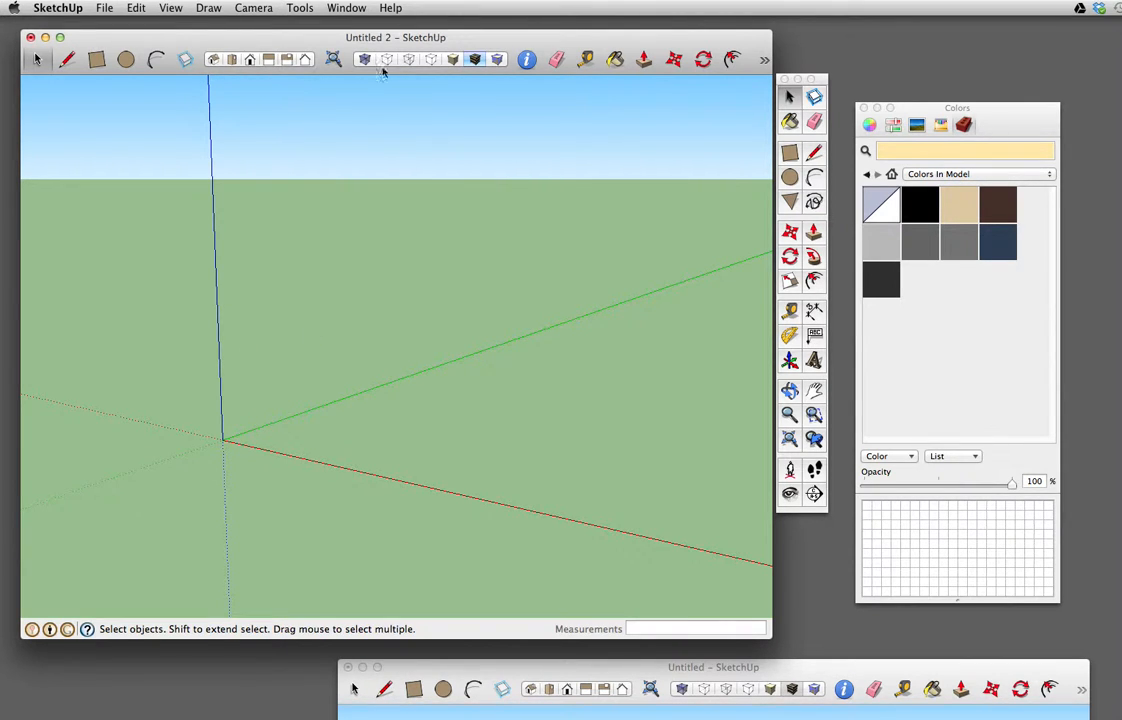
In top view, draw a 12-sided polygon centred on the origin with a radius of about 7' 6", its corners aligned with the axes.
left_click(231, 59)
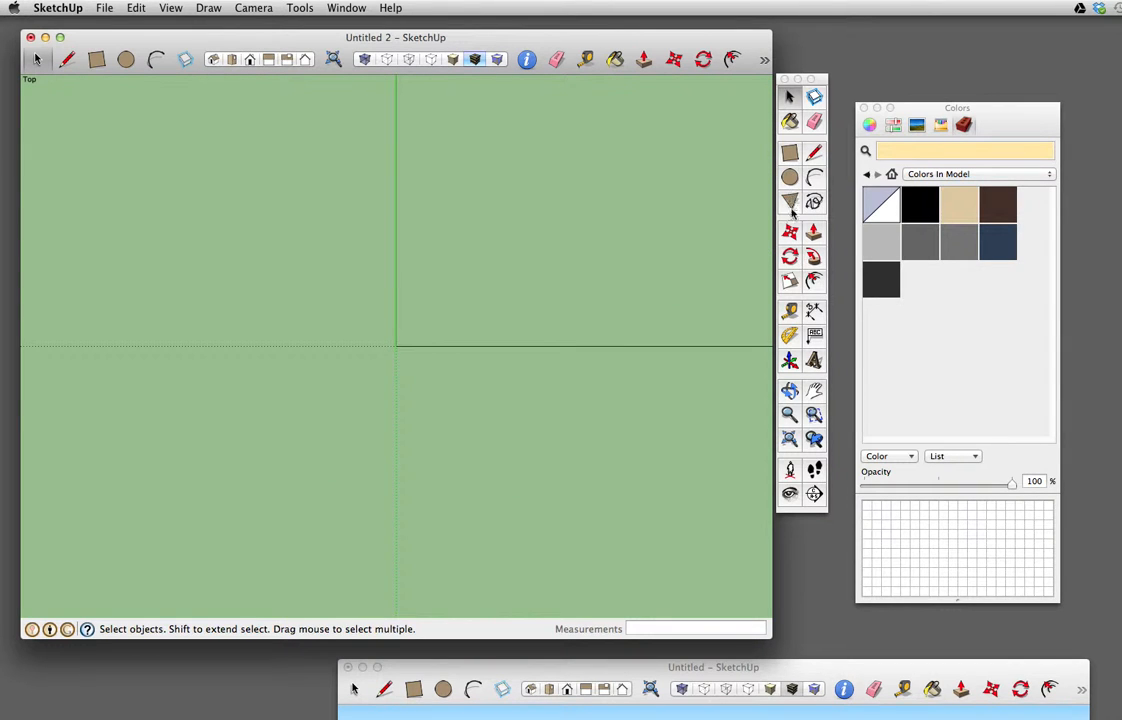
left_click(790, 203)
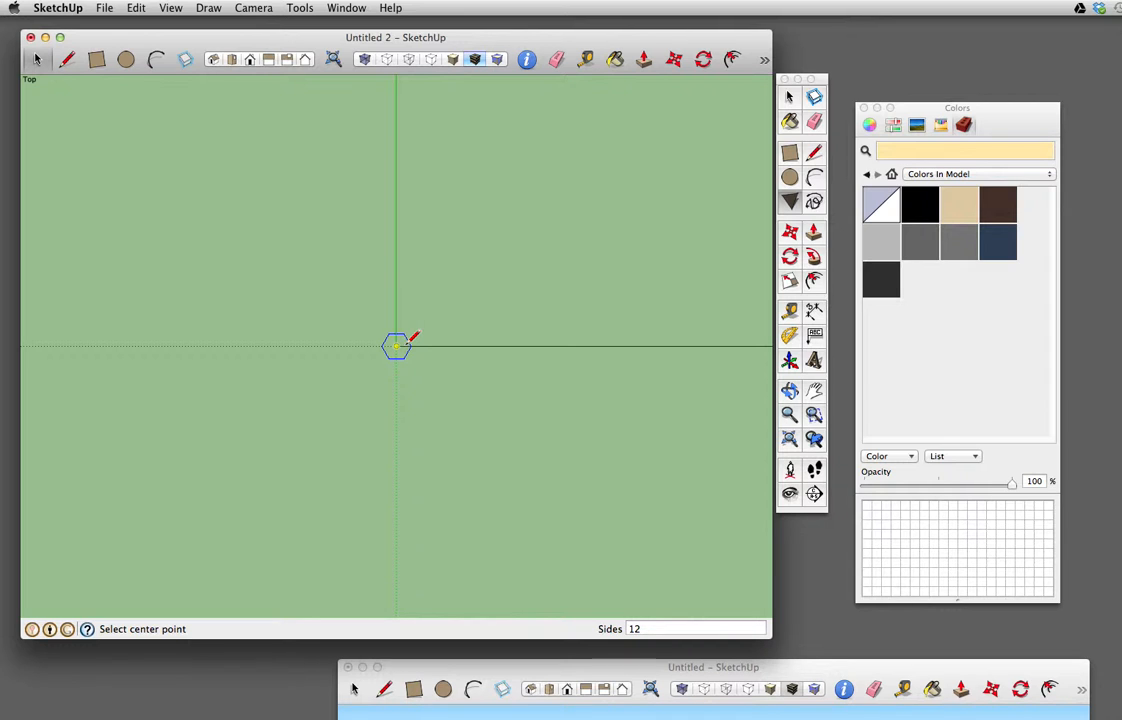
left_click(396, 346)
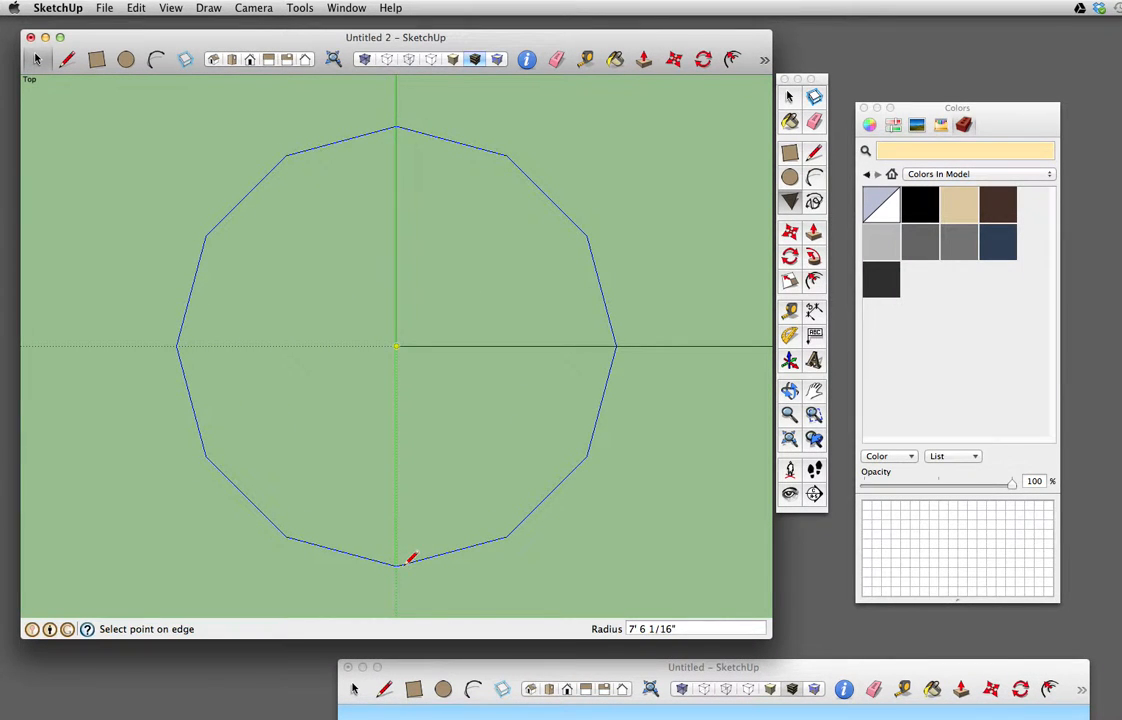
left_click(407, 561)
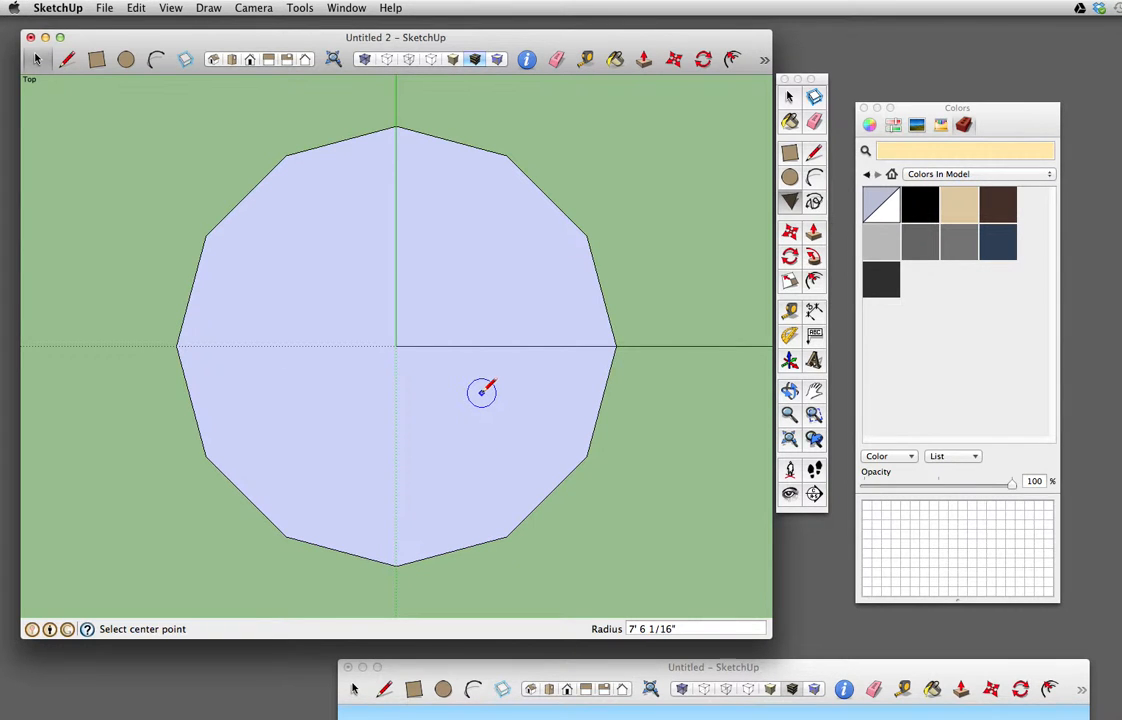
Paint the polygon face with the smooth reddish-brown wood texture from the Wood collection.
key("o")
left_click_drag(453, 469, 568, 200)
left_click(1052, 177)
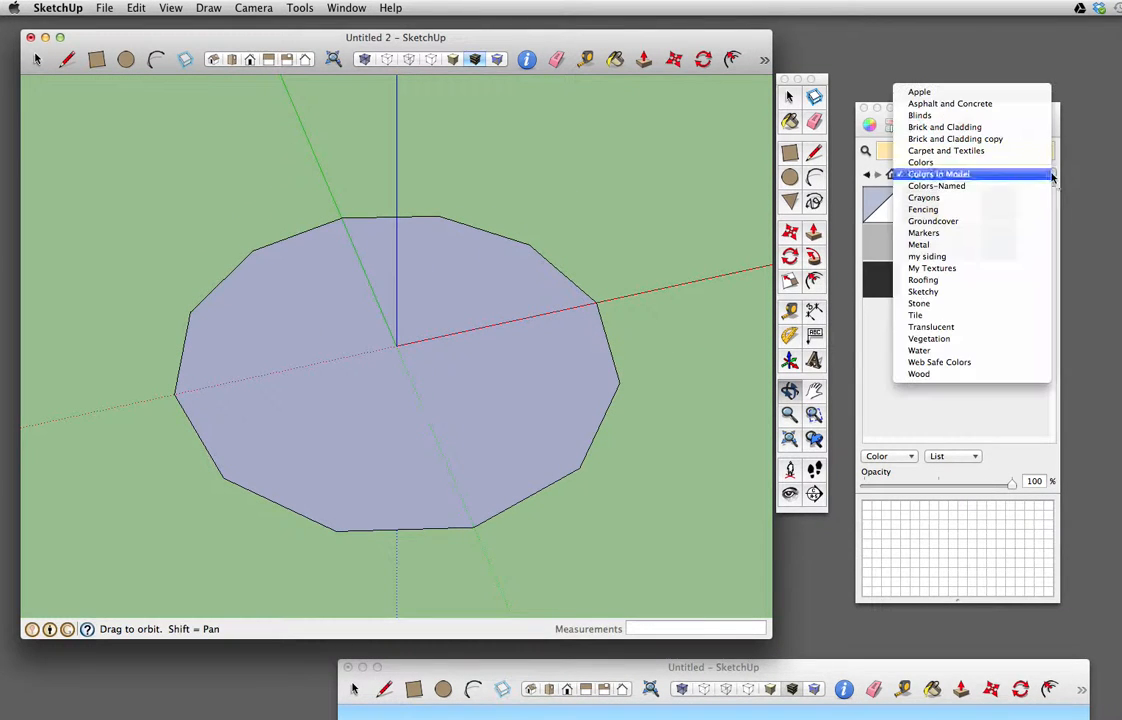
left_click(958, 375)
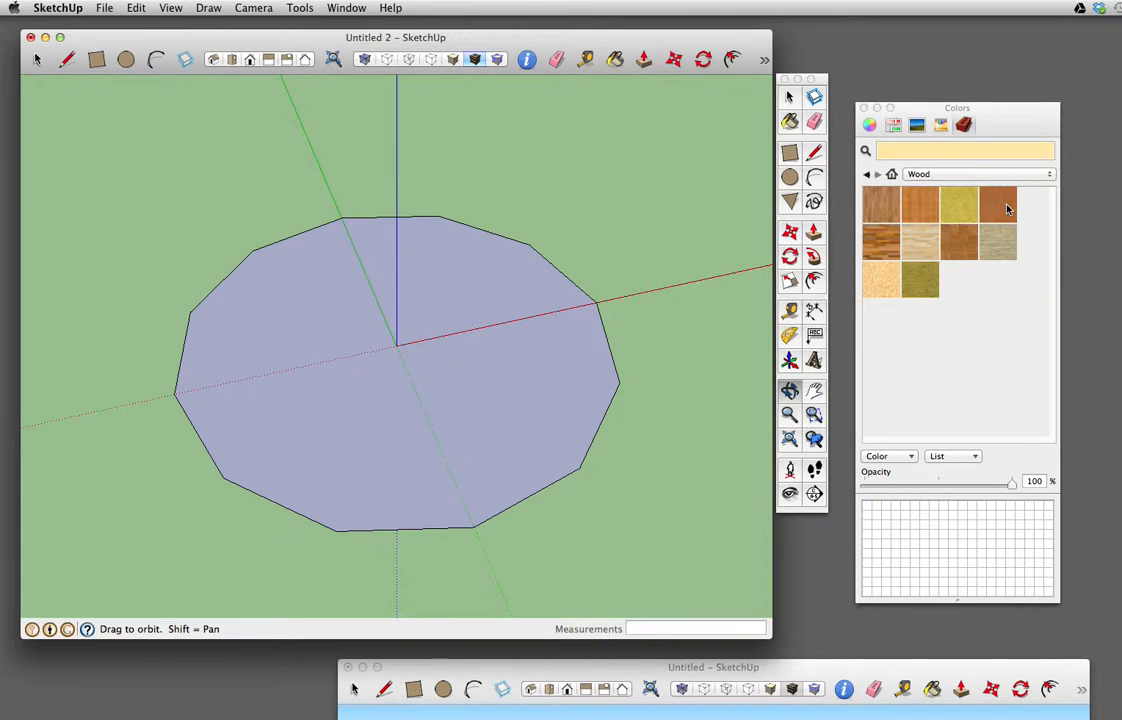
left_click(1000, 206)
left_click(461, 343)
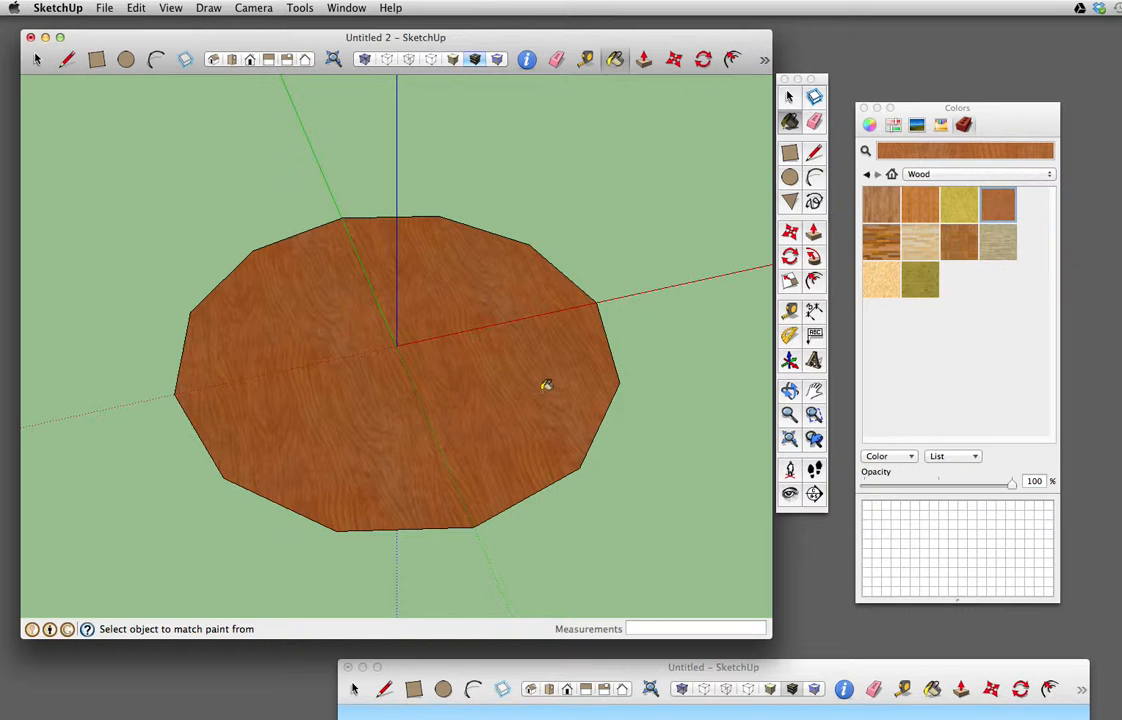
Offset the polygon face's edges inward by about 6 11/16" to form a rim.
key("space")
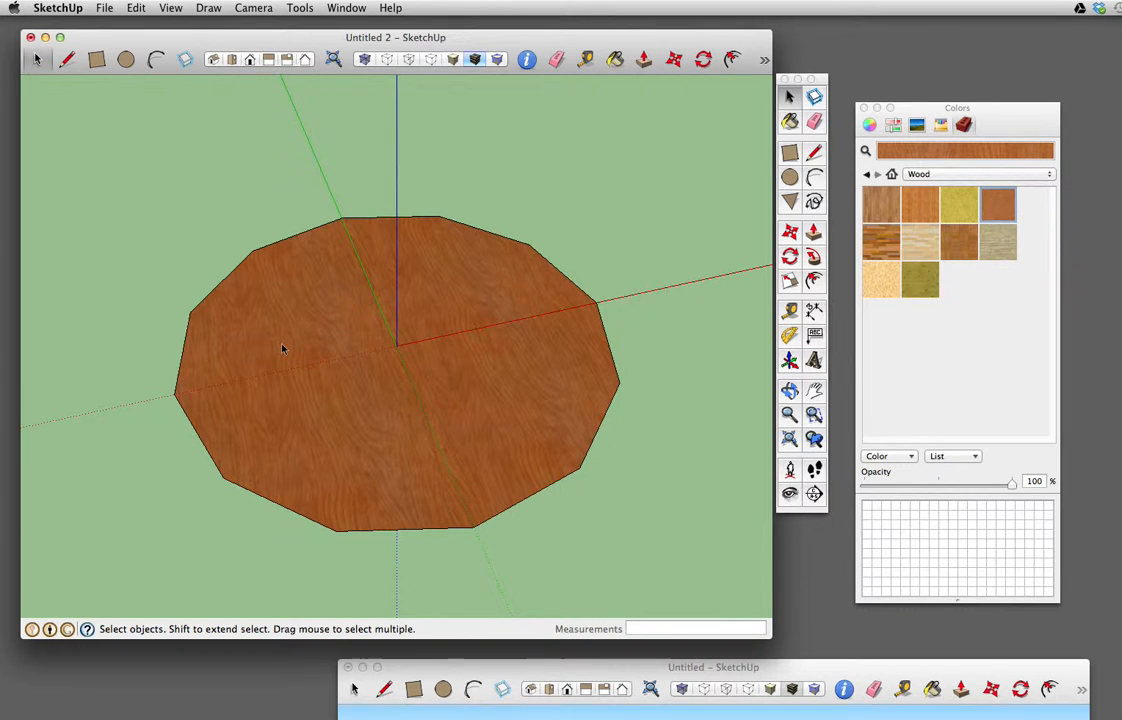
left_click(284, 348)
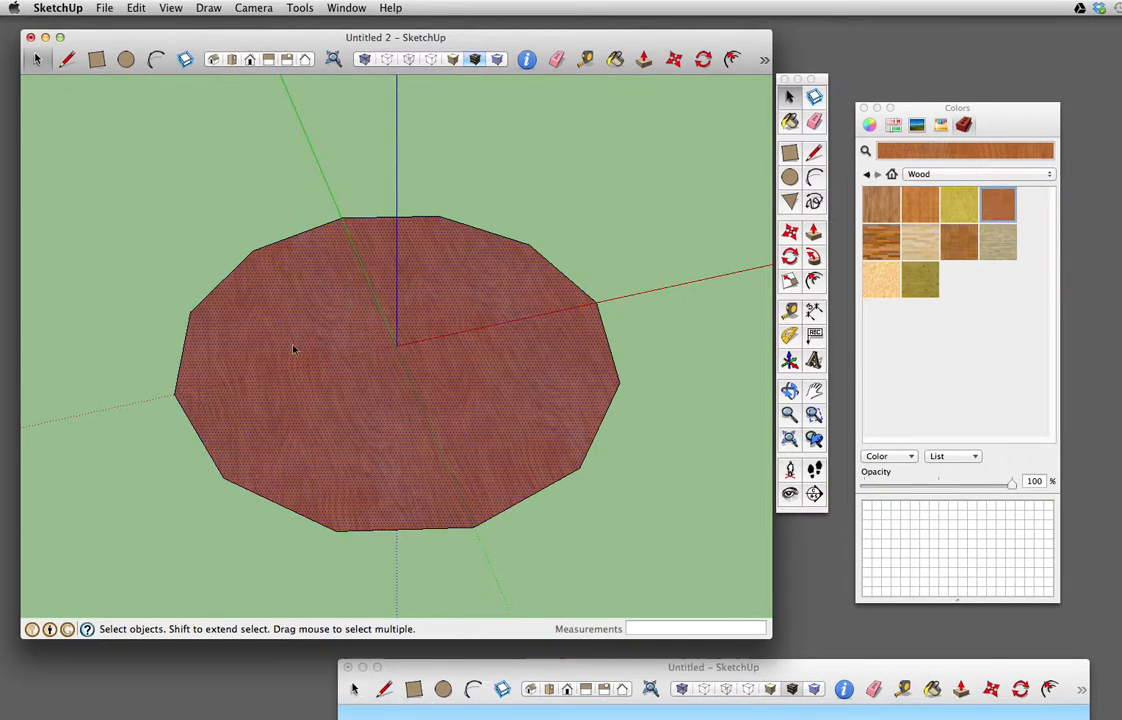
key("f")
left_click(197, 340)
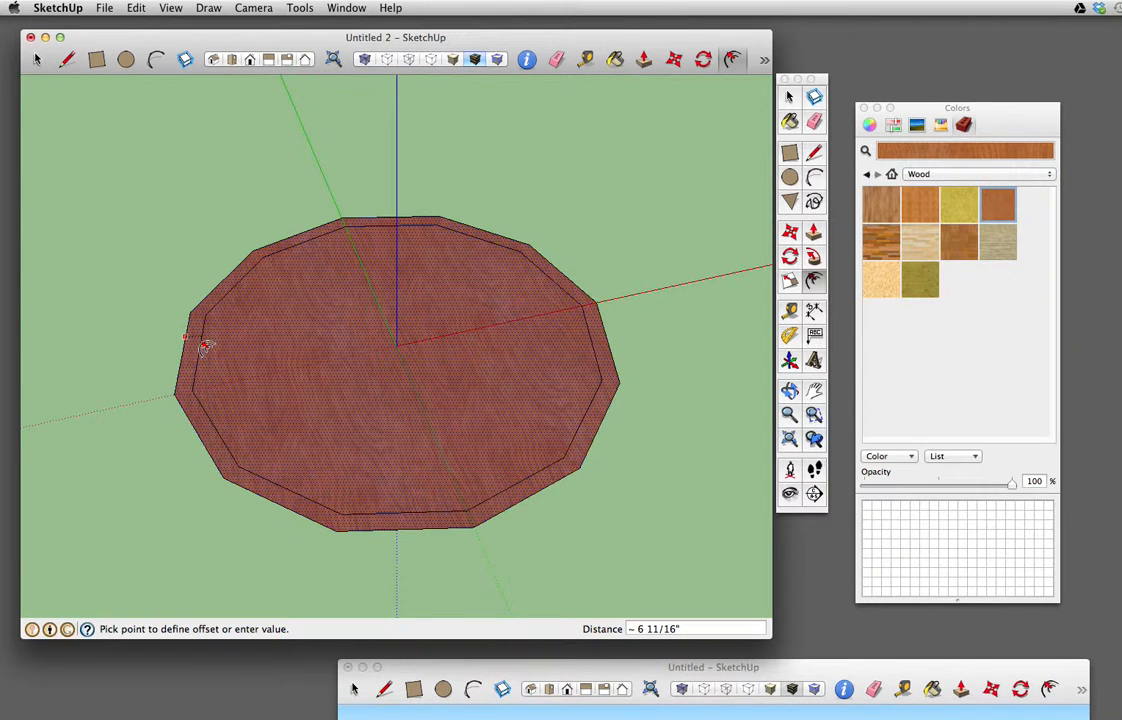
left_click(203, 345)
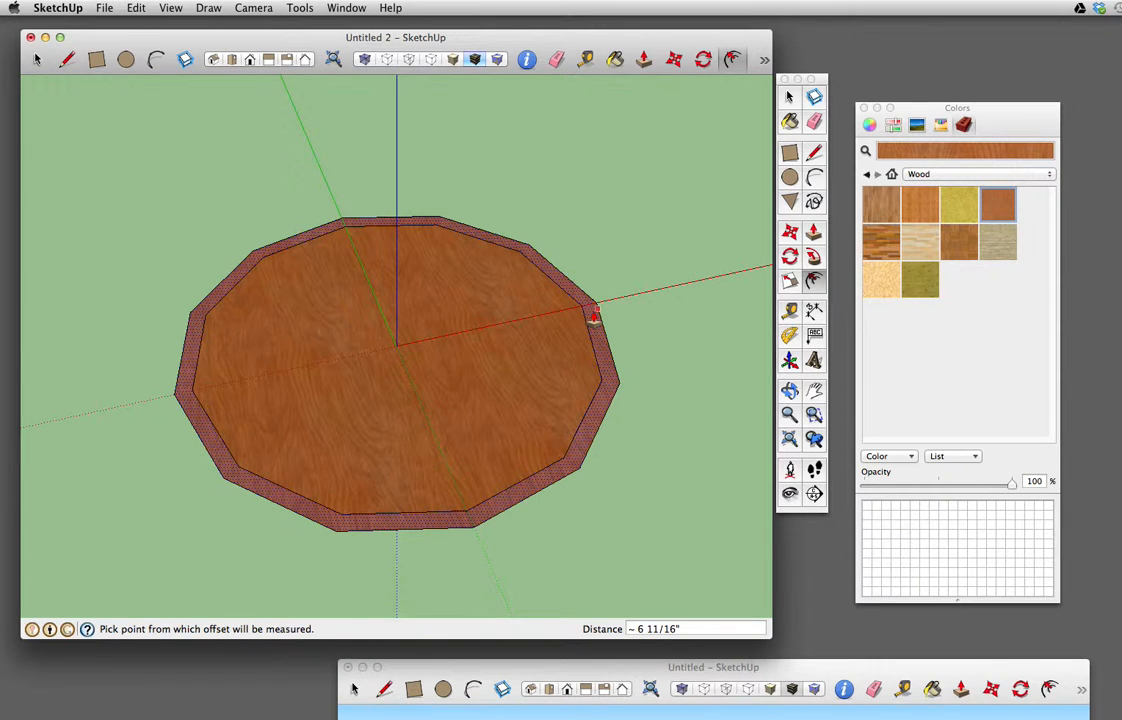
Push/Pull the outer rim face upward by about 7 1/8" and clear the selection.
key("p")
left_click_drag(594, 315, 594, 313)
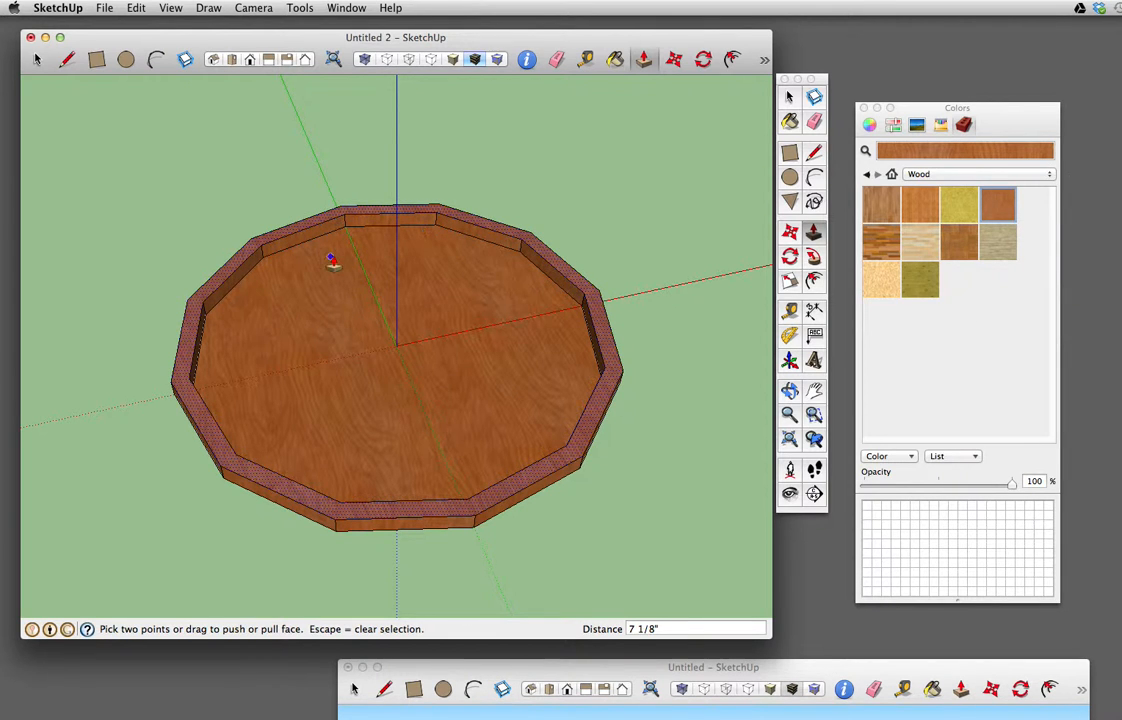
key("space")
left_click(671, 352)
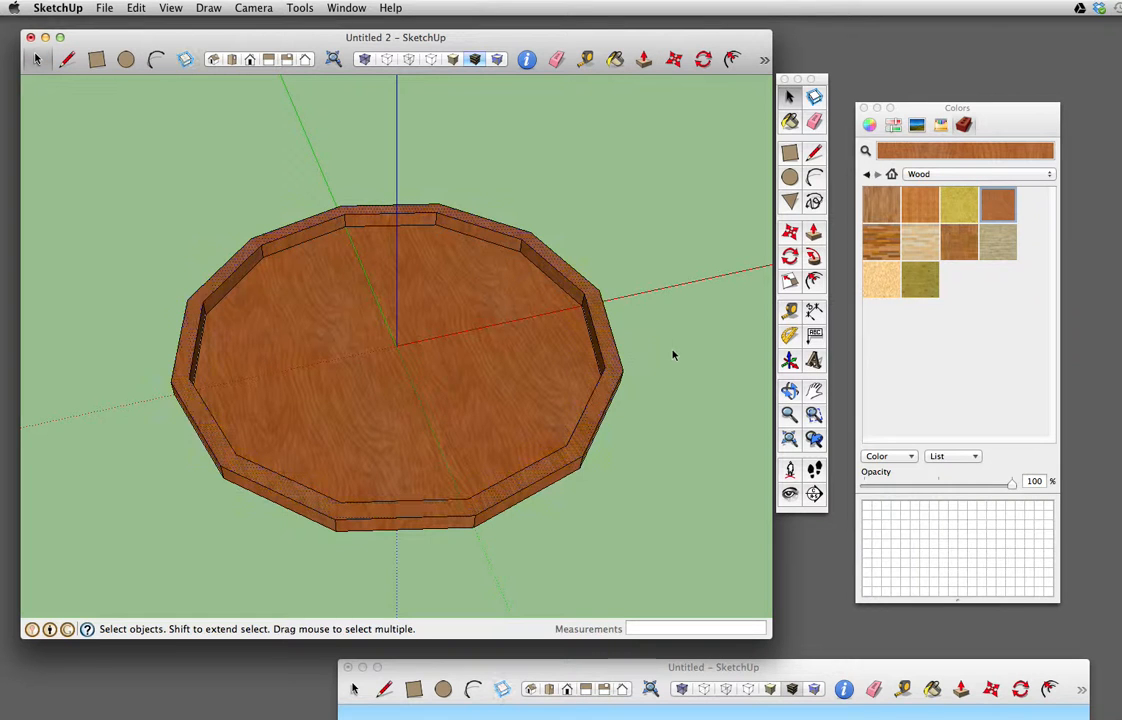
Paint the recessed inner face with the Stone_Marble texture from the Stone collection.
left_click(1047, 178)
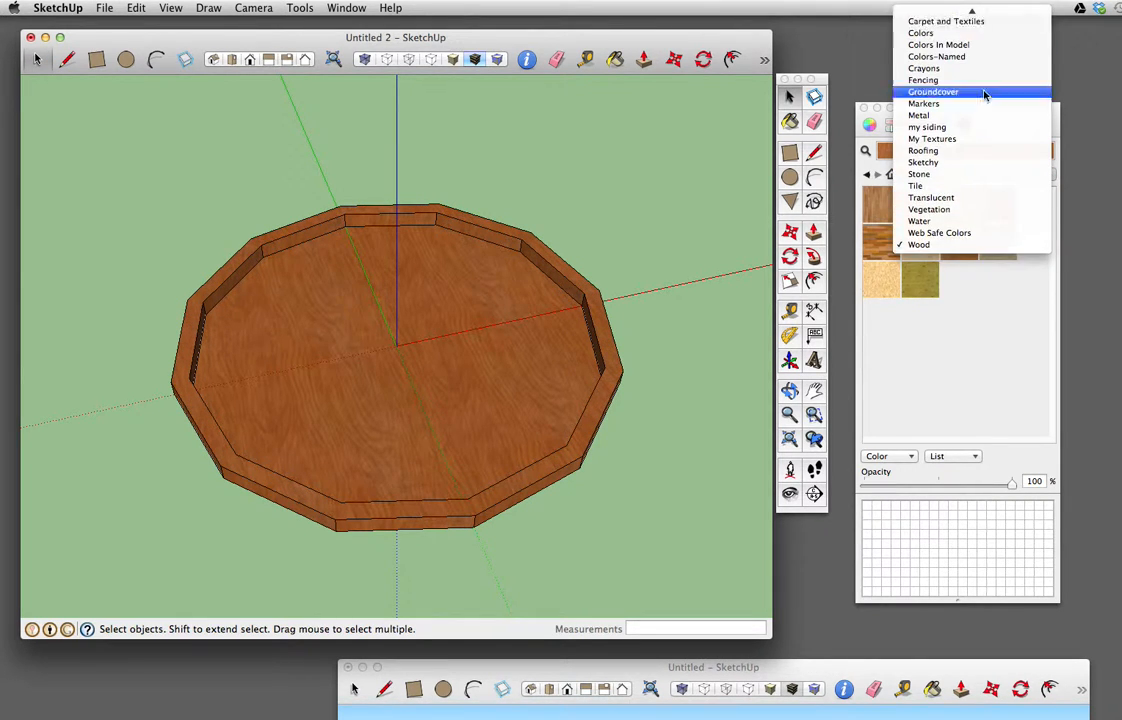
left_click(950, 176)
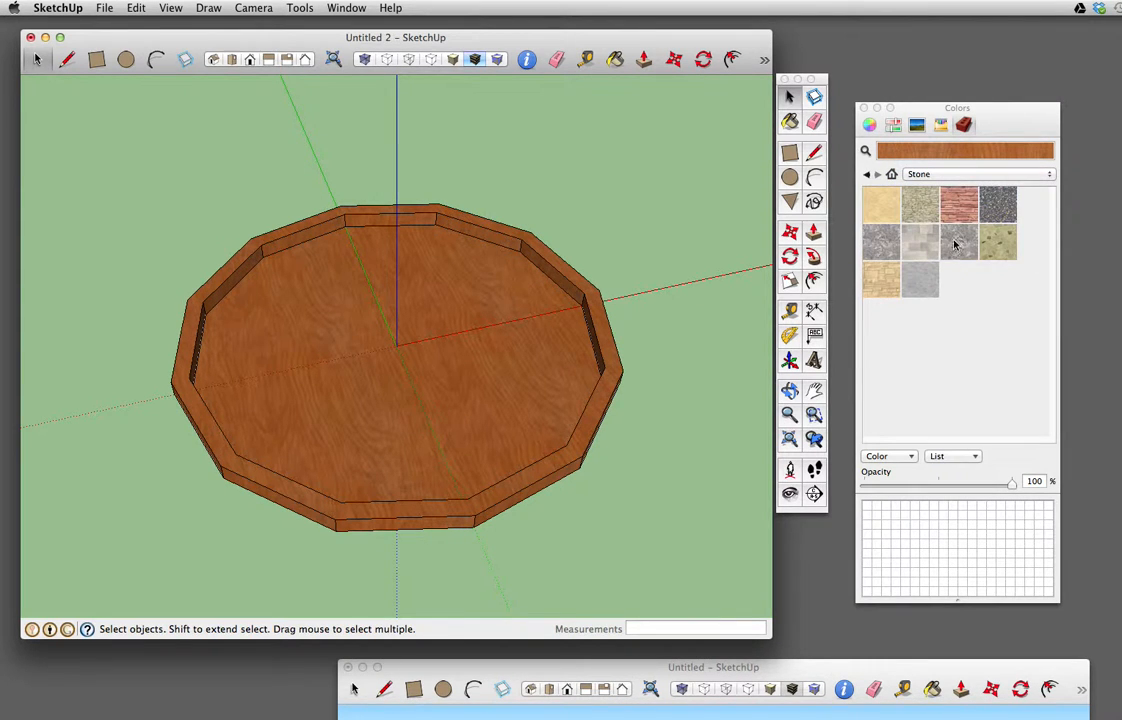
left_click(955, 244)
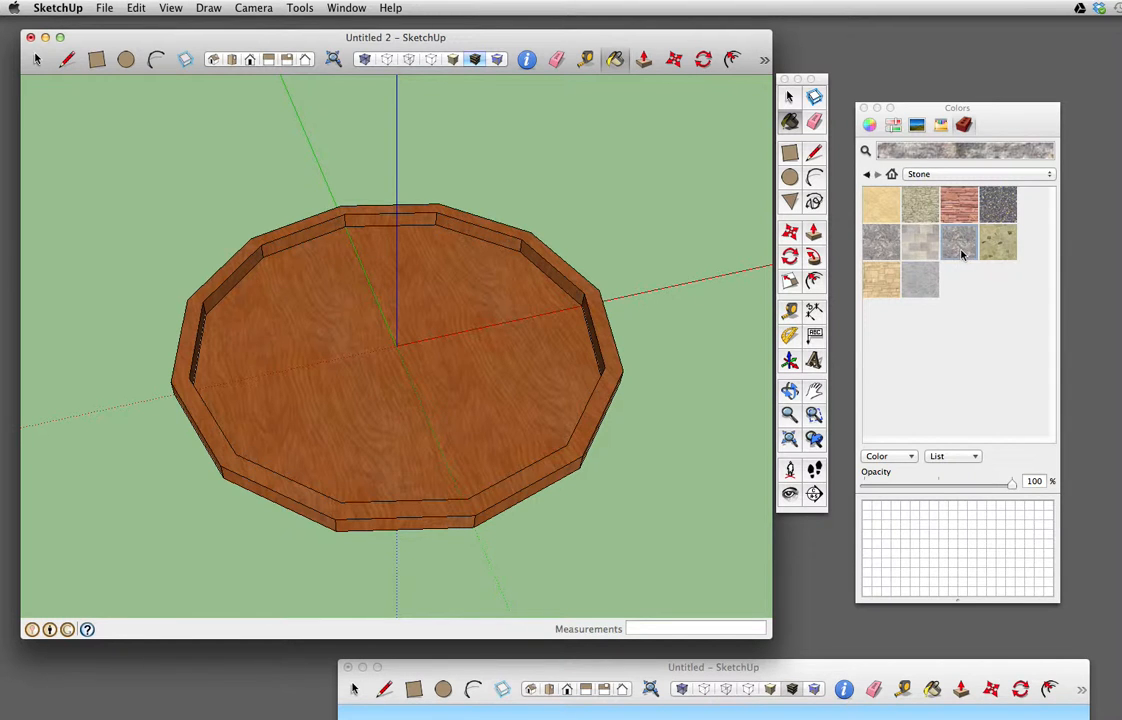
double_click(961, 255)
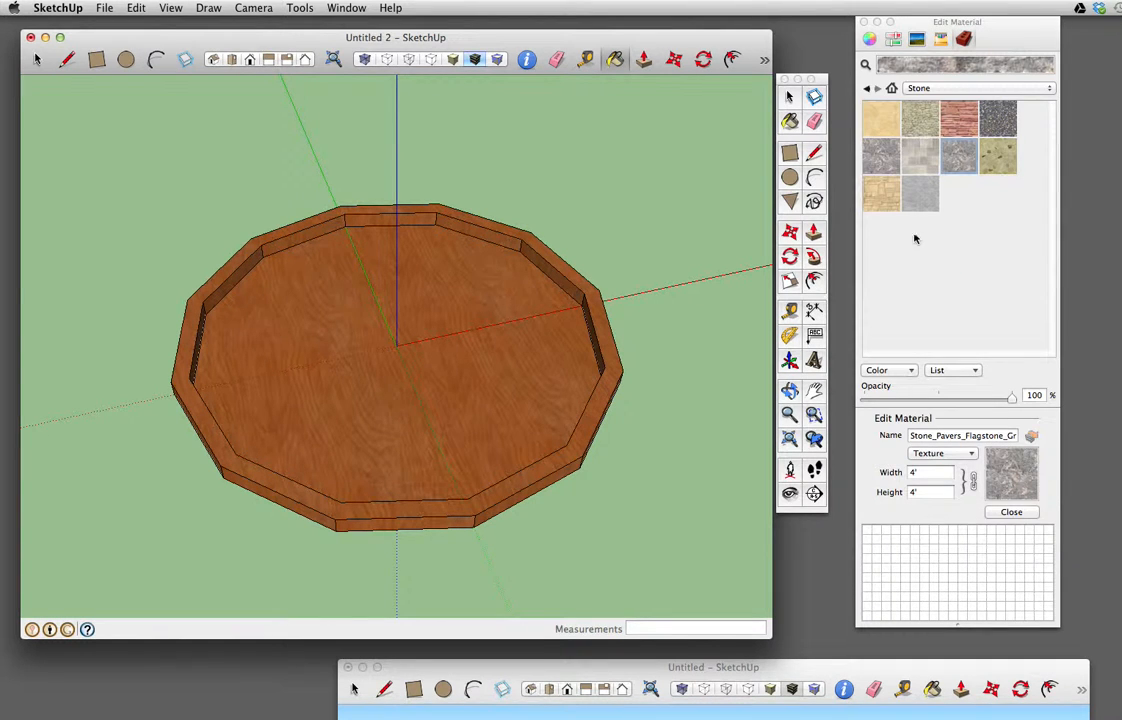
left_click(880, 158)
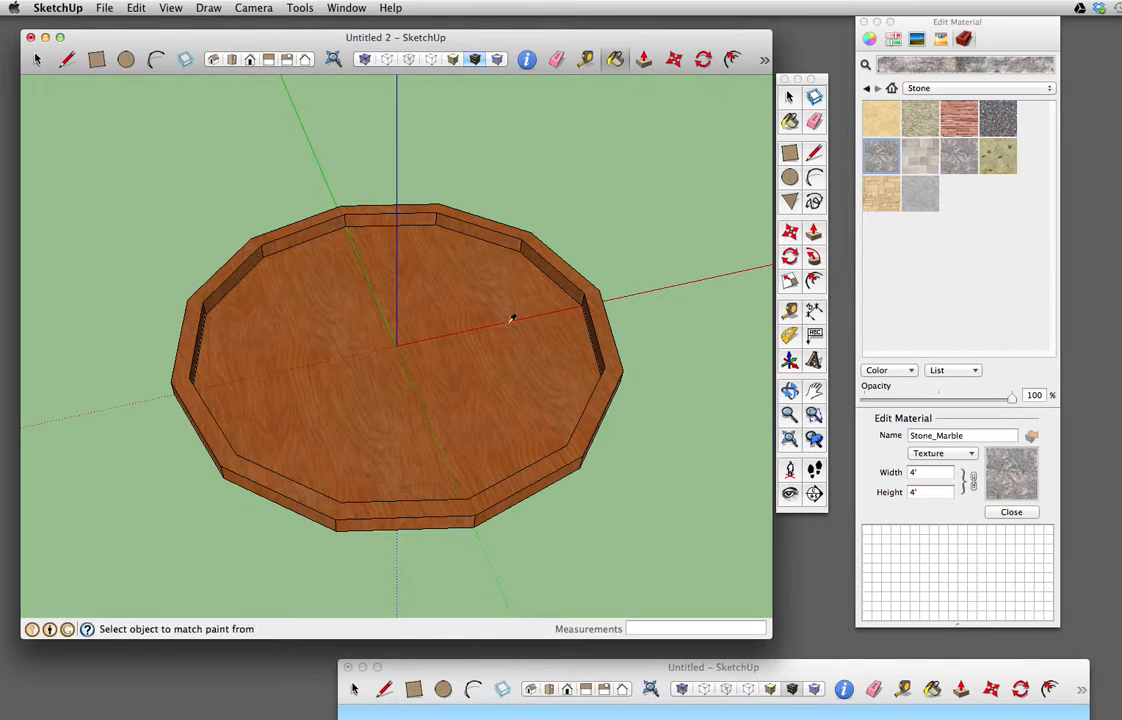
left_click(1014, 513)
left_click(445, 328)
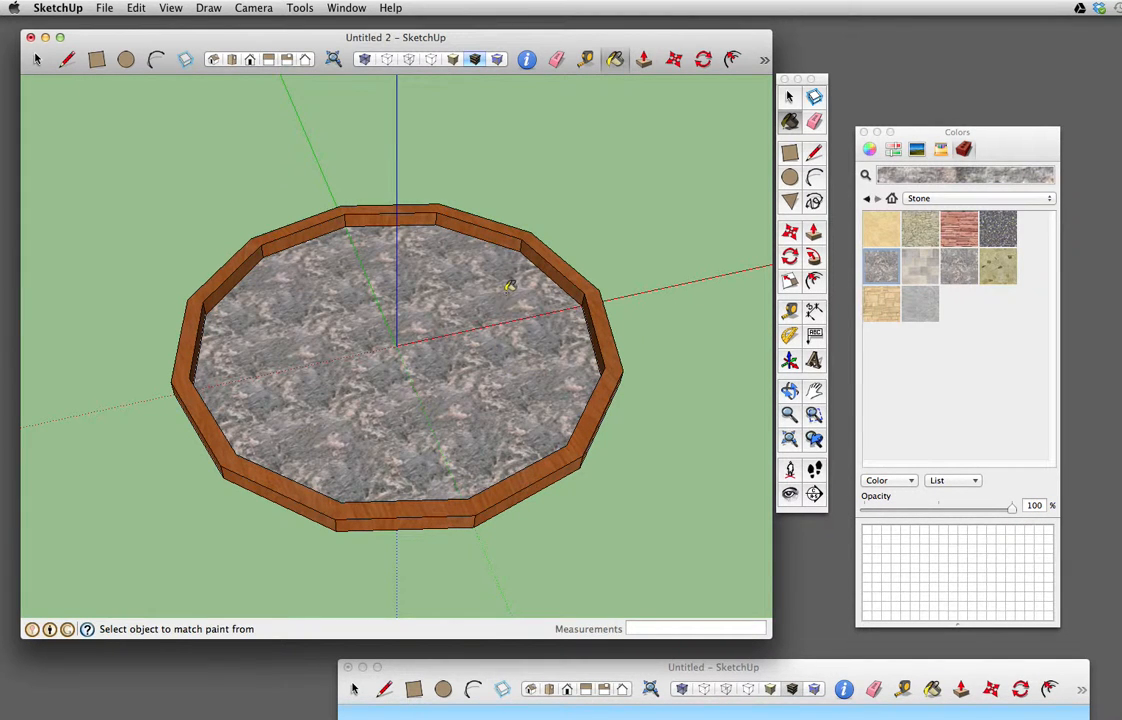
Edit the model's Stone_Marble material, trying the Sky and Ocean crayon colours and settling on Iron.
left_click(1049, 200)
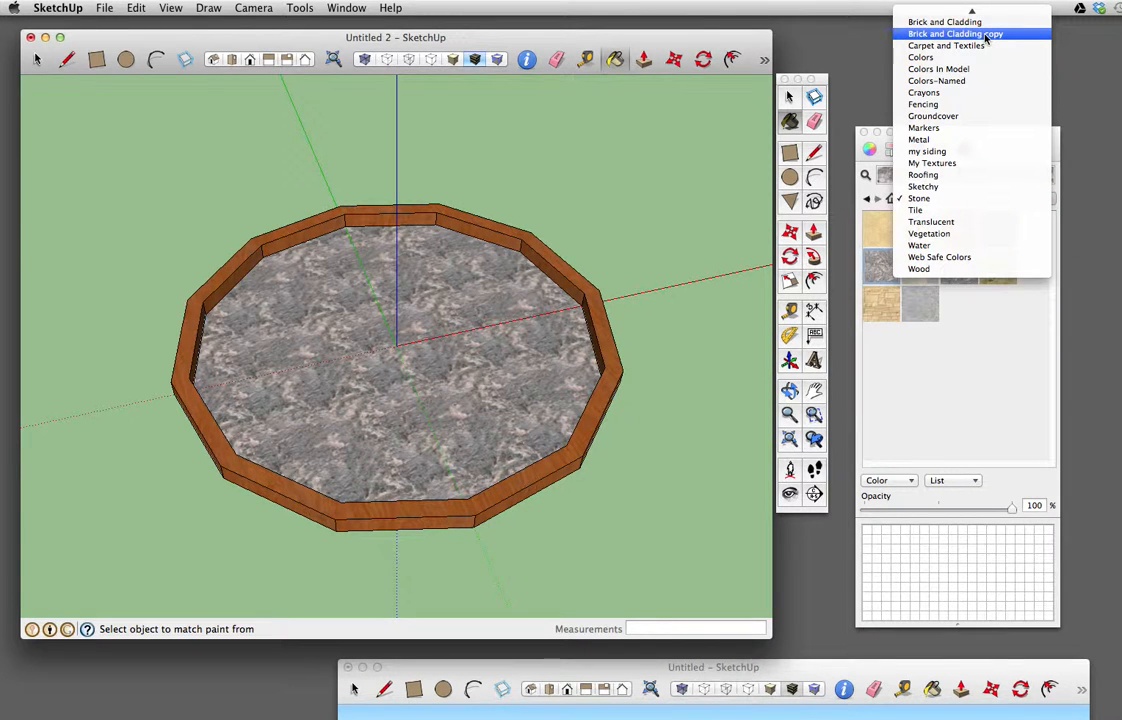
left_click(972, 69)
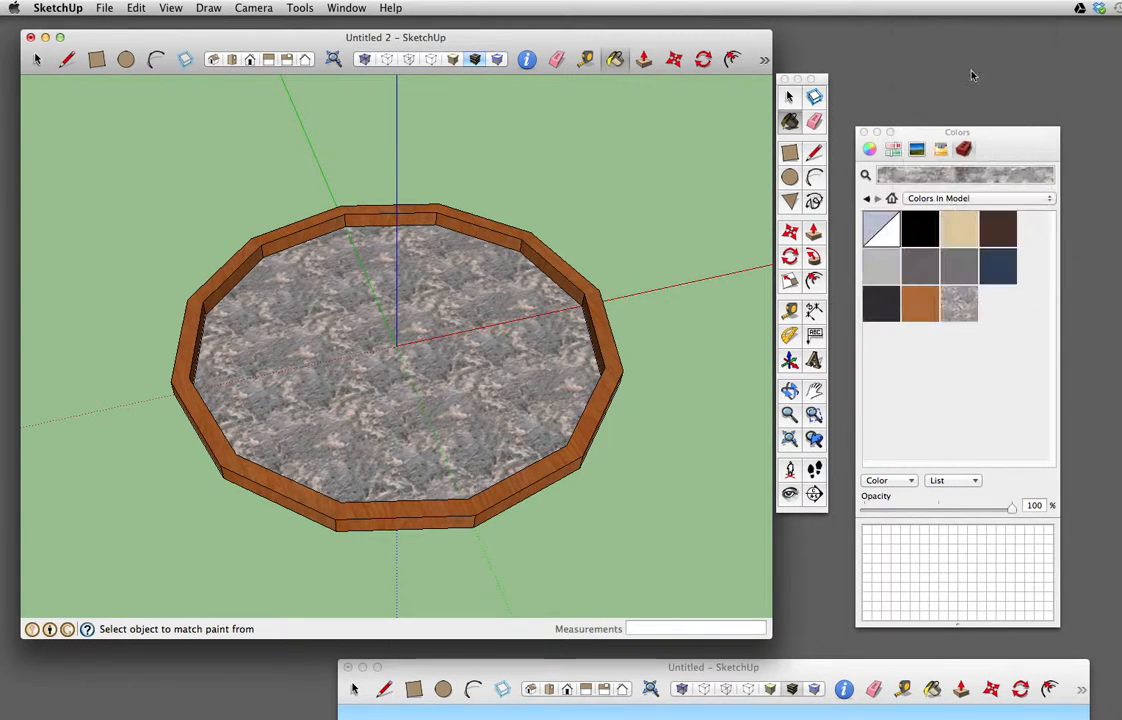
double_click(961, 309)
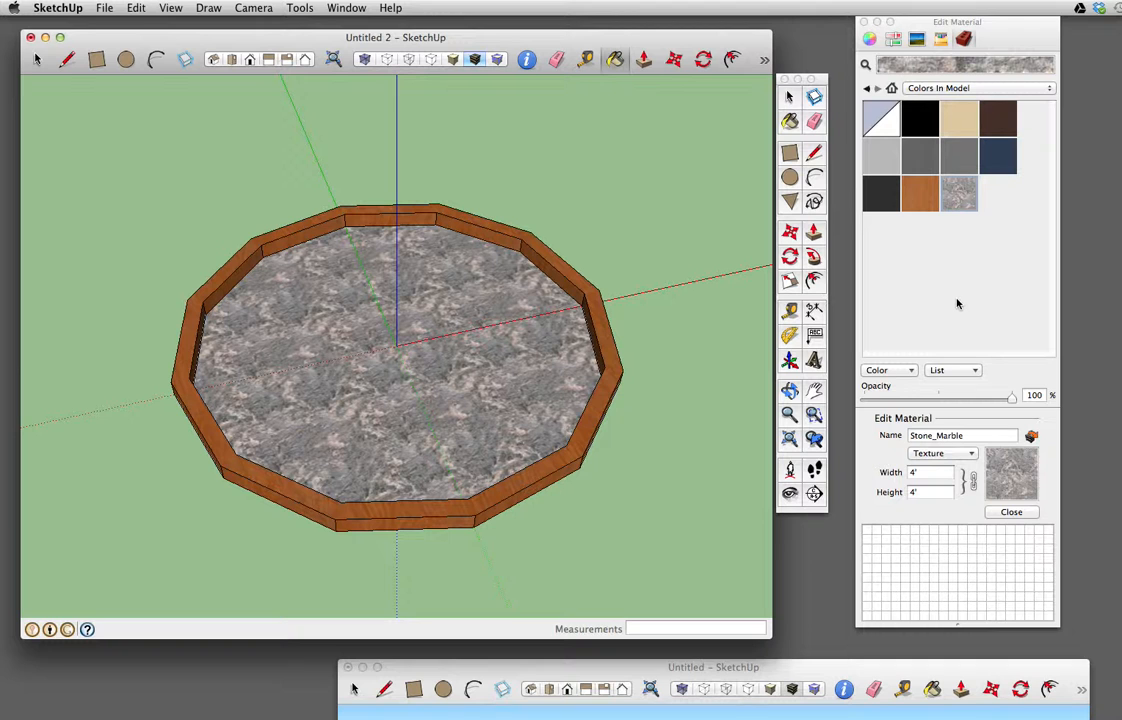
left_click(941, 39)
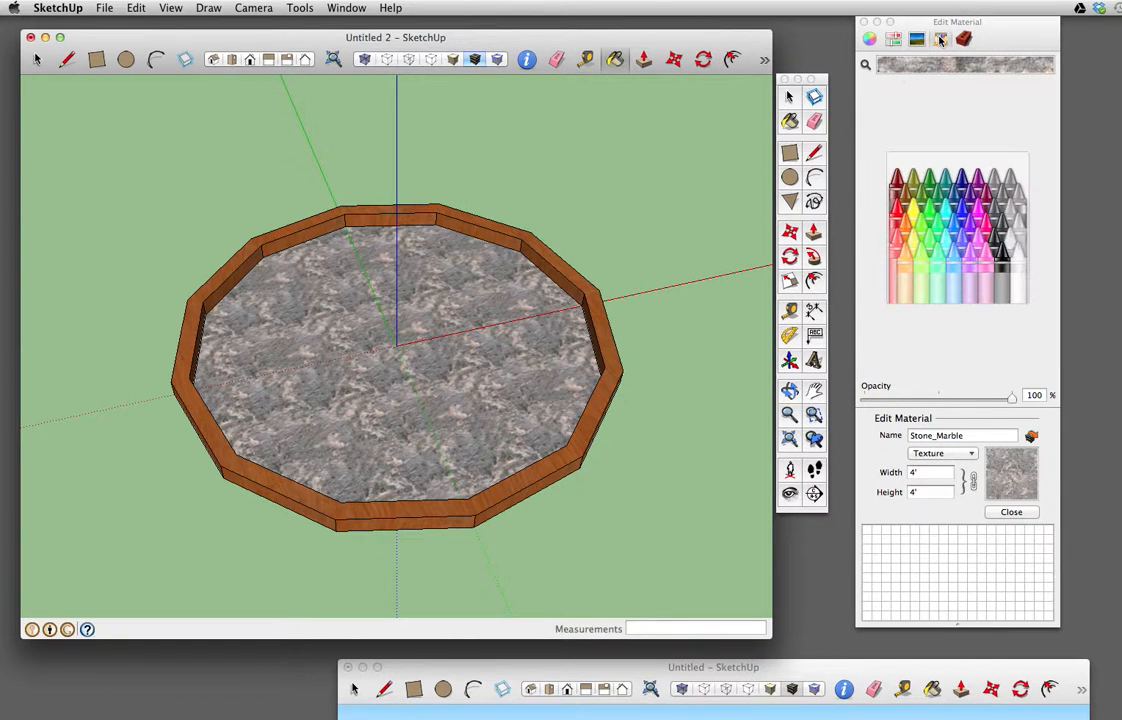
left_click(953, 257)
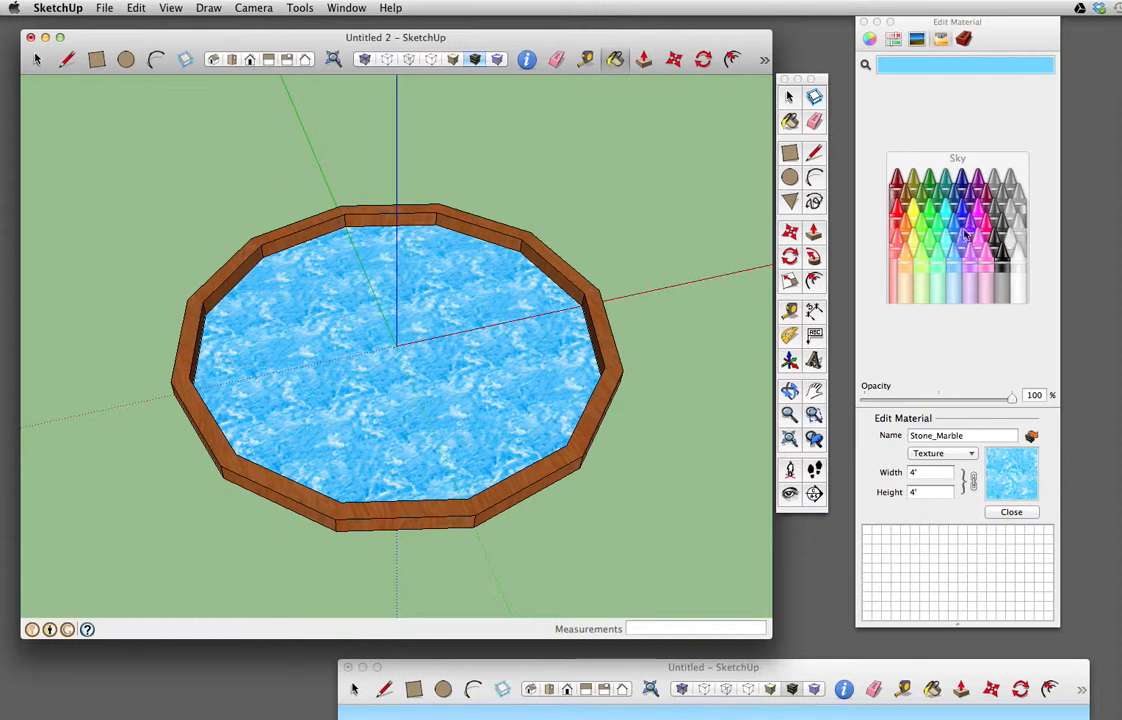
left_click(955, 200)
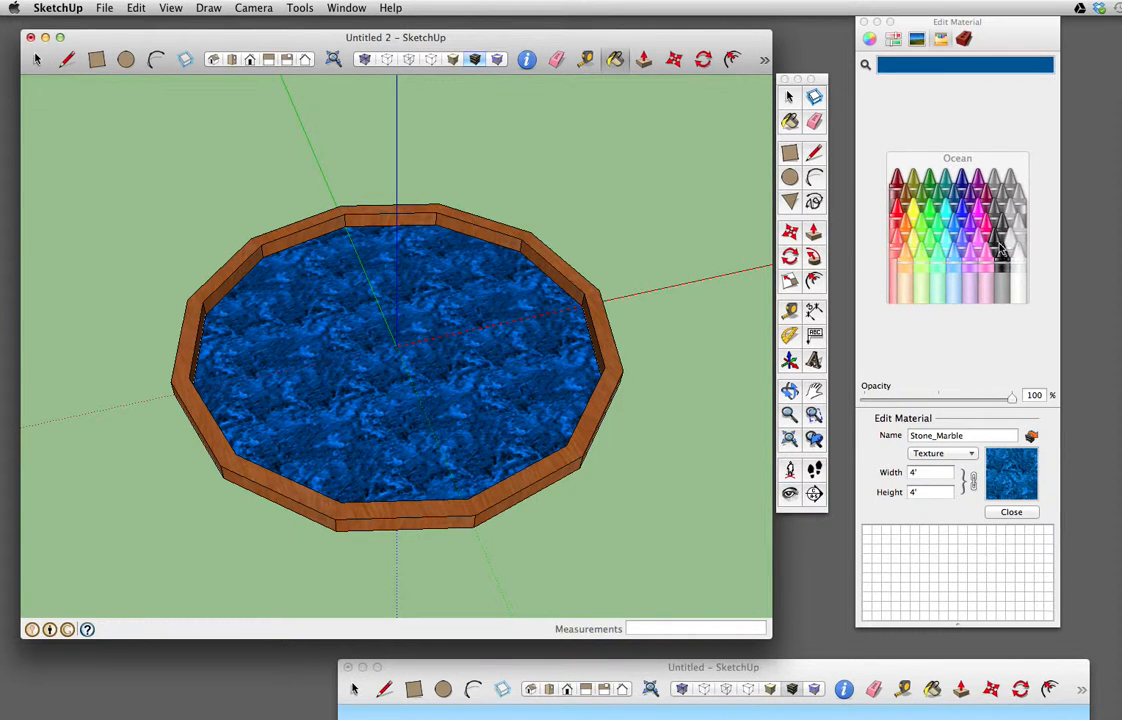
left_click(997, 215)
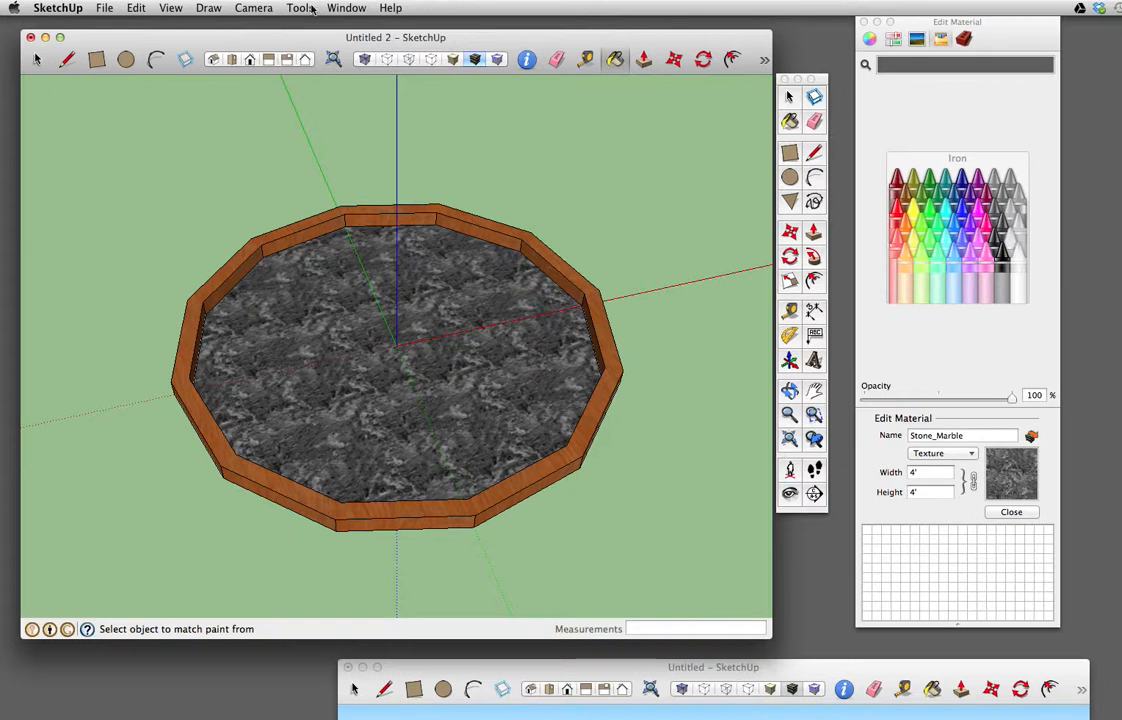
Draw a rectangle about 1' 6 1/2" by 11 7/16" on the marble face near the far corner along the green axis and paint it with the default material.
left_click(250, 60)
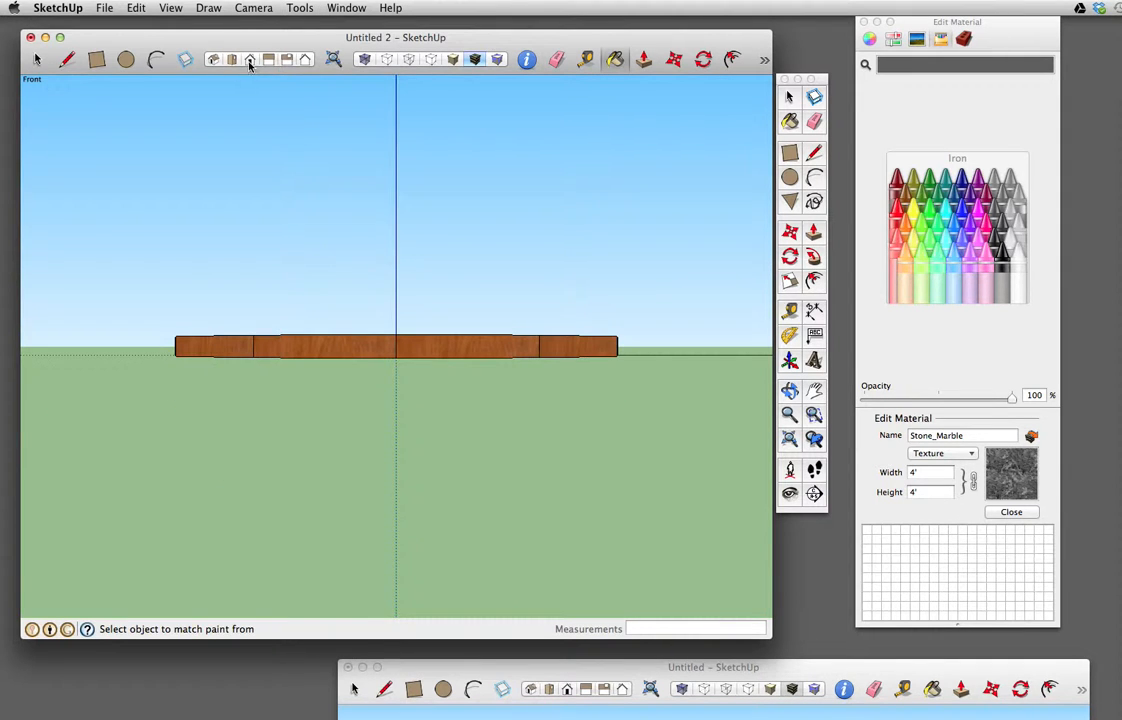
left_click(232, 61)
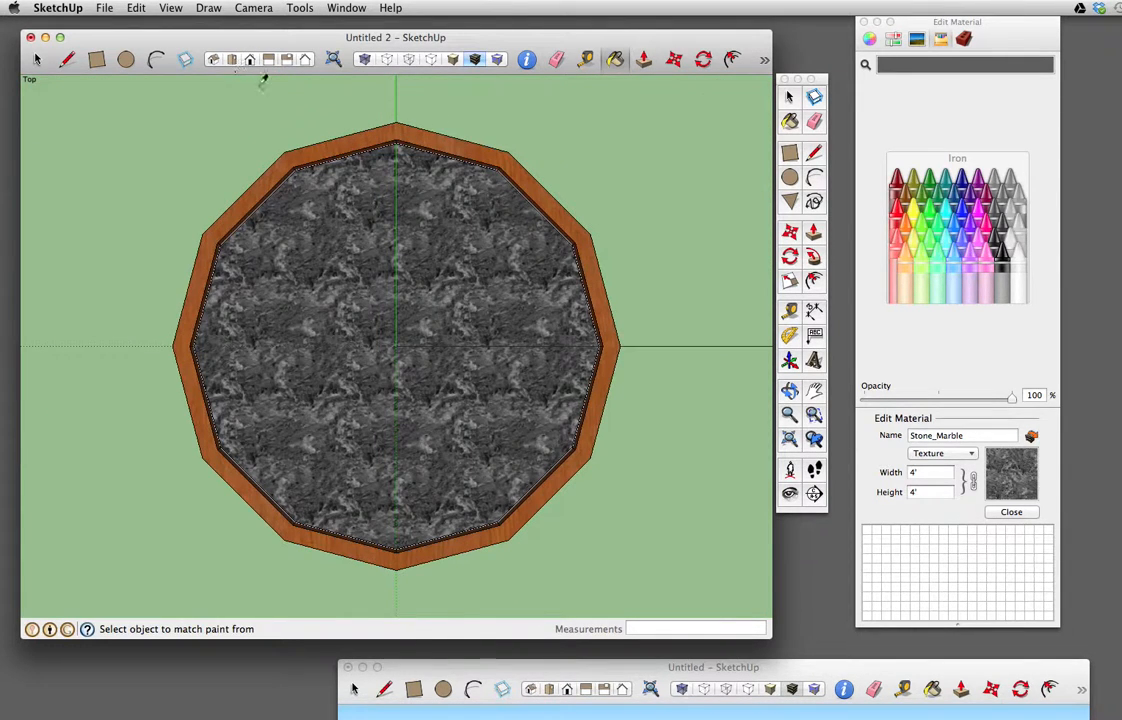
left_click(789, 152)
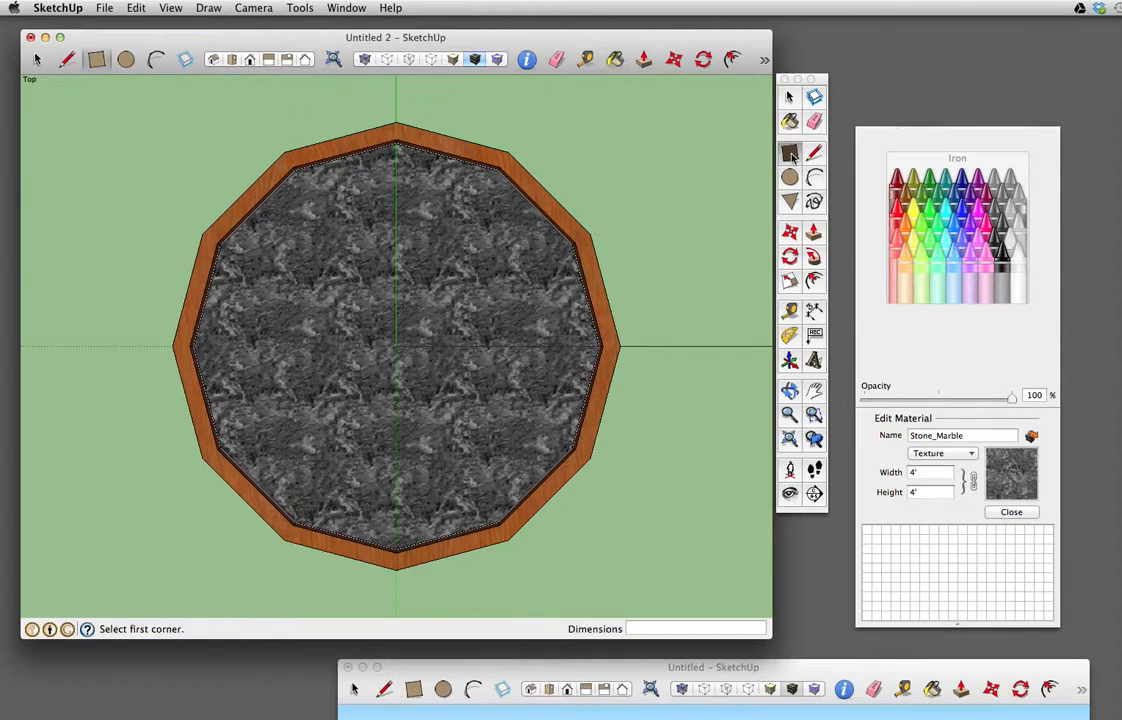
left_click(385, 162)
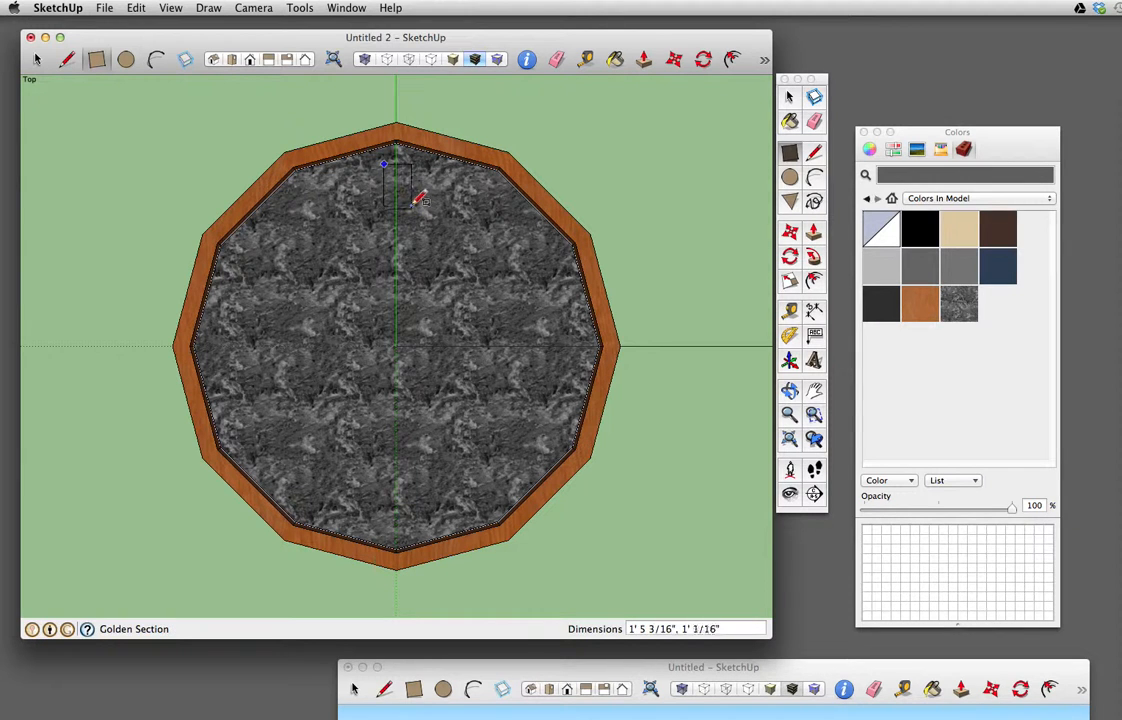
left_click(412, 205)
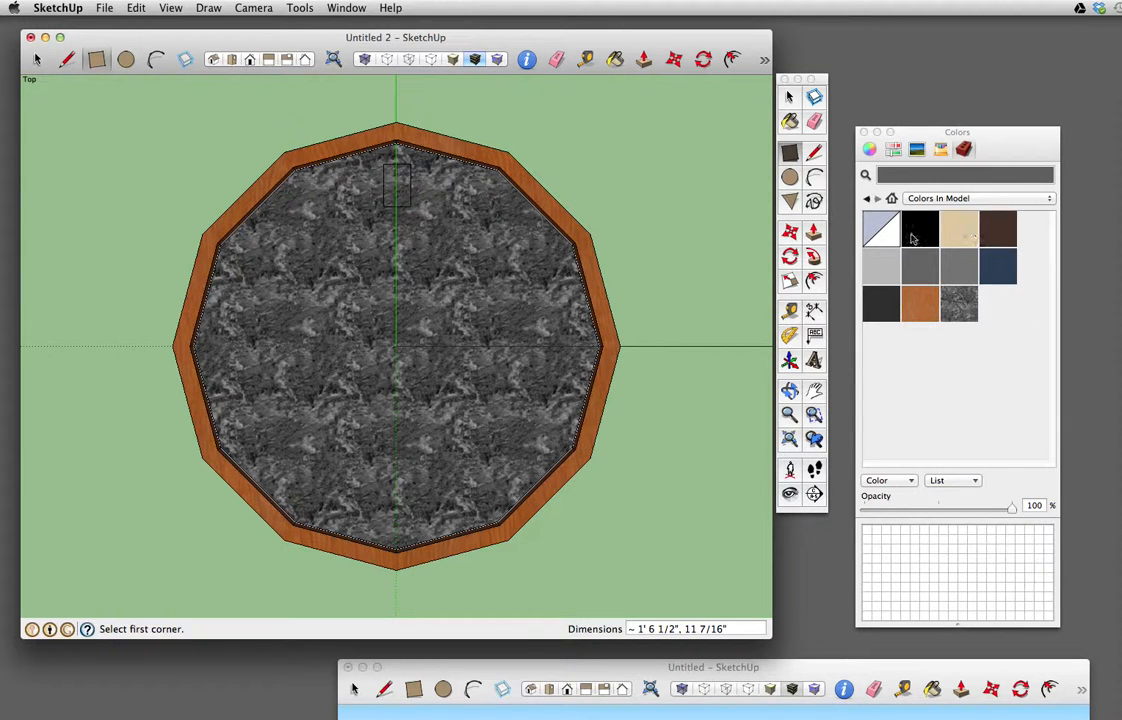
left_click(868, 233)
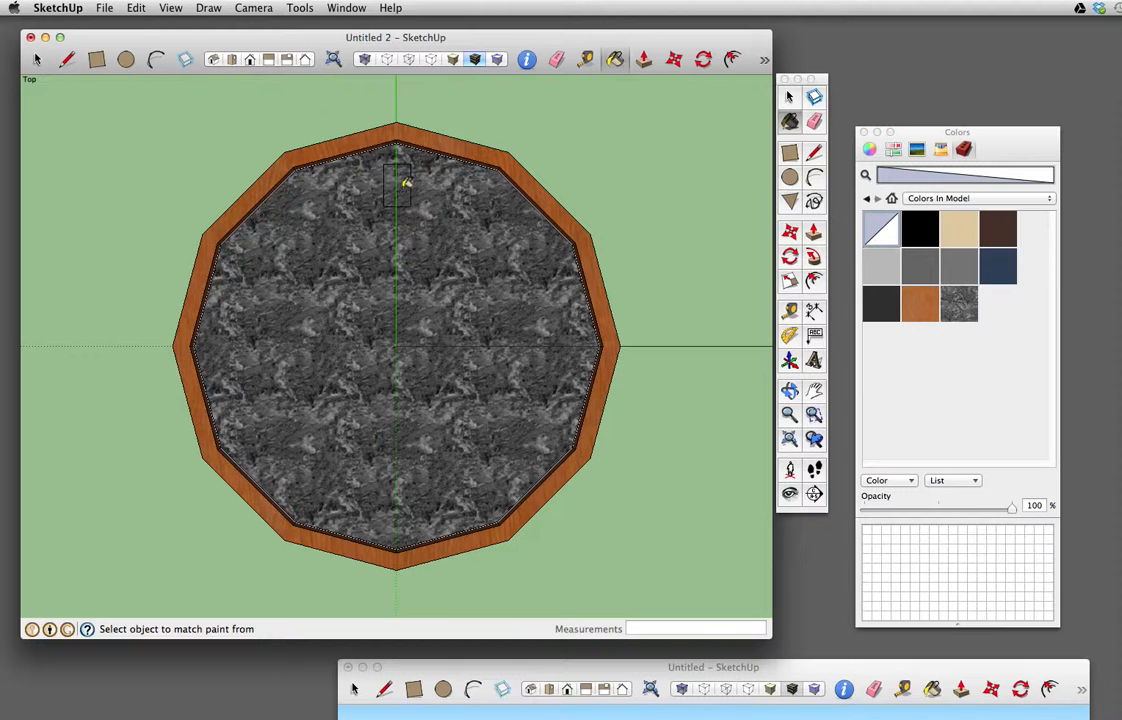
left_click(405, 183)
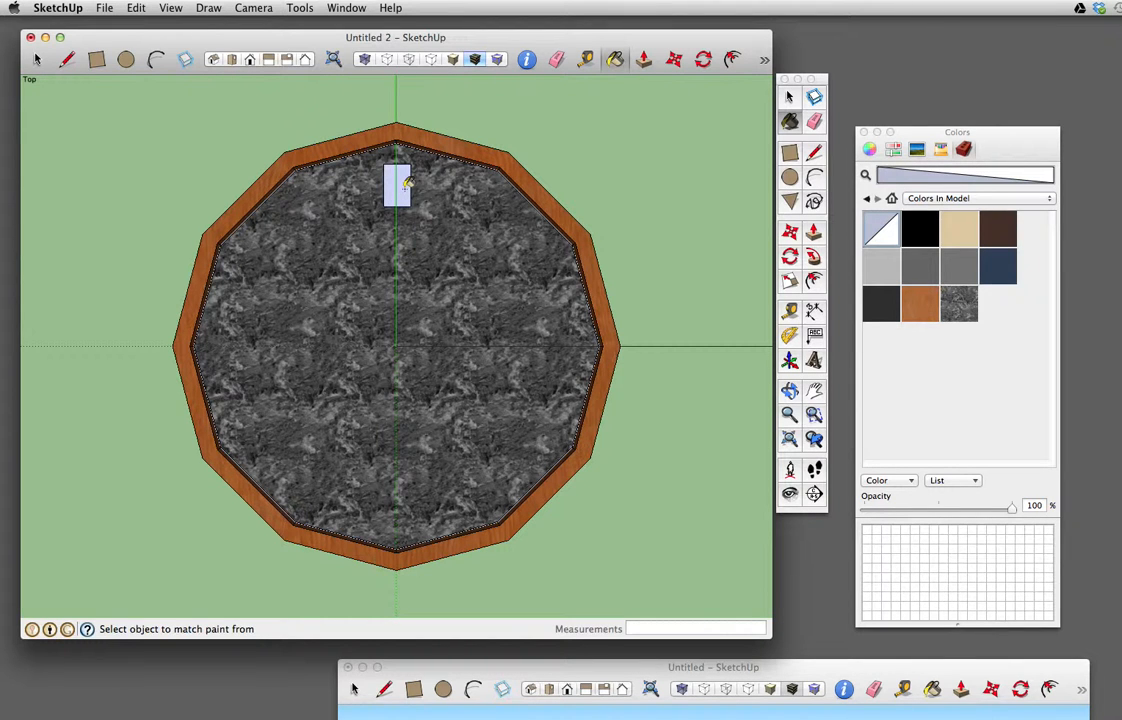
Push/Pull the small rectangle upward from the marble face by about 1 7/8".
key("o")
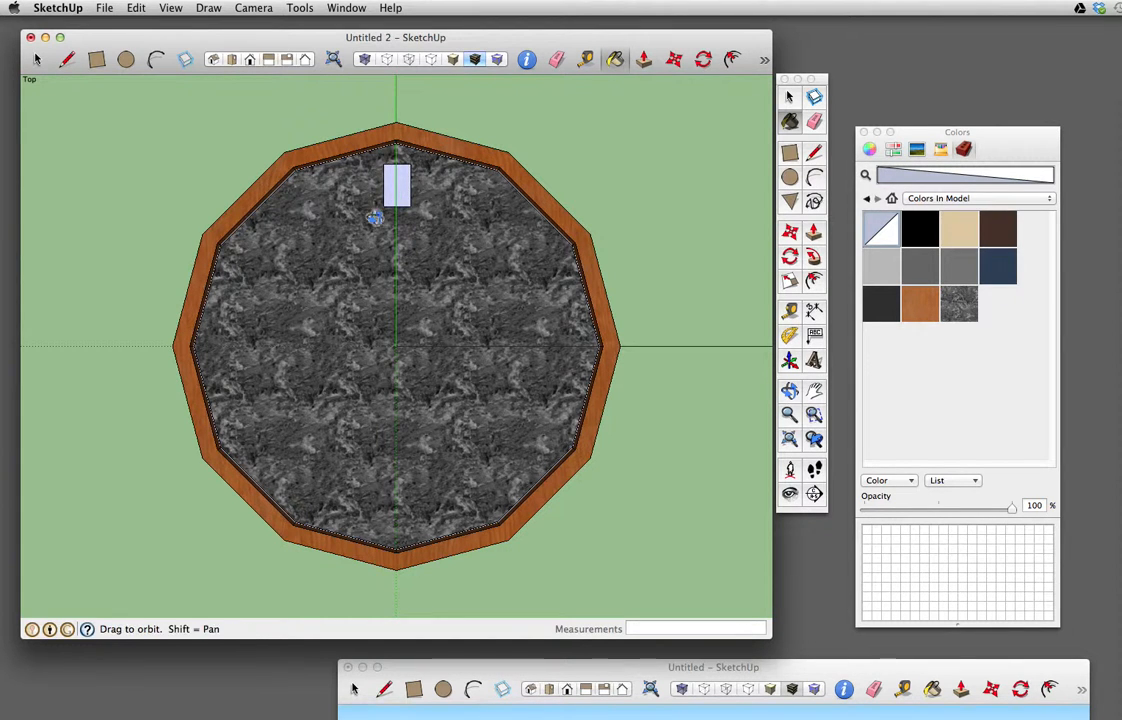
left_click_drag(371, 260, 290, 280)
scroll(290, 278, "up", 5)
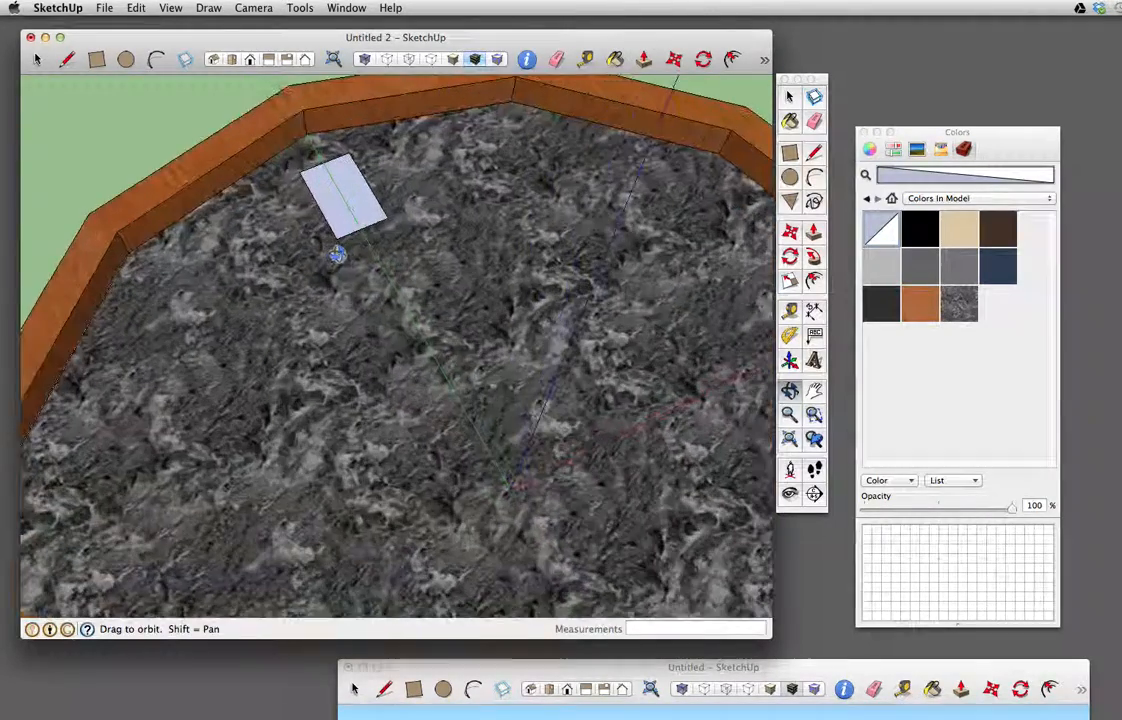
key("p")
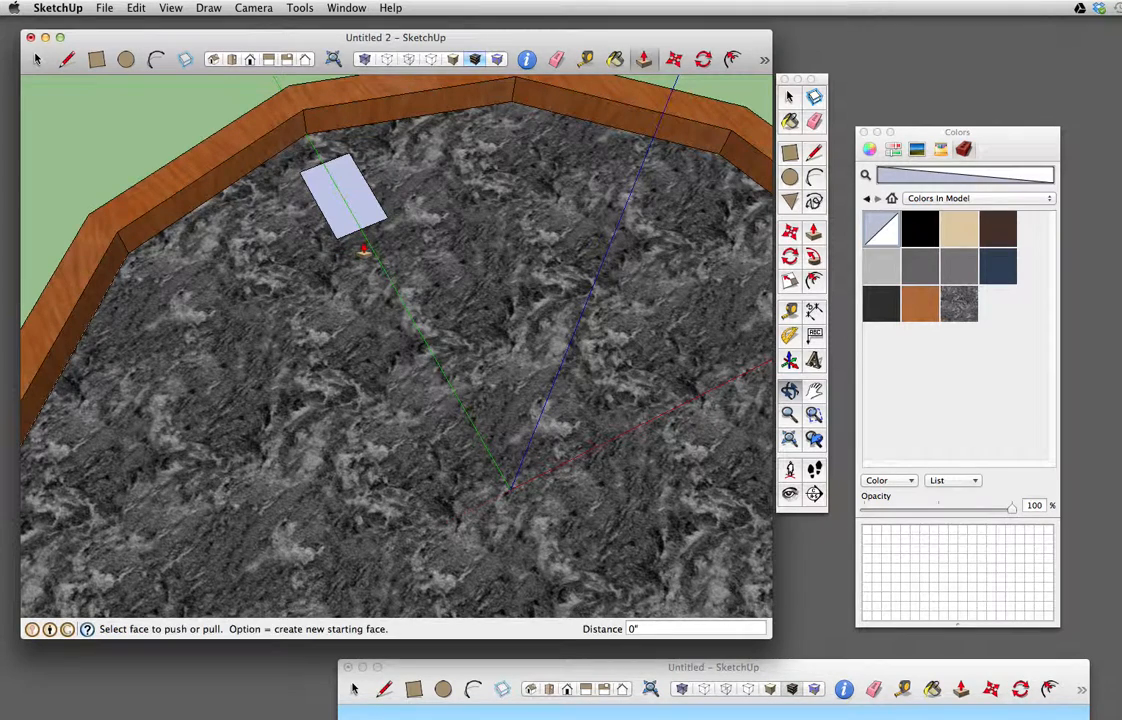
left_click_drag(339, 218, 338, 214)
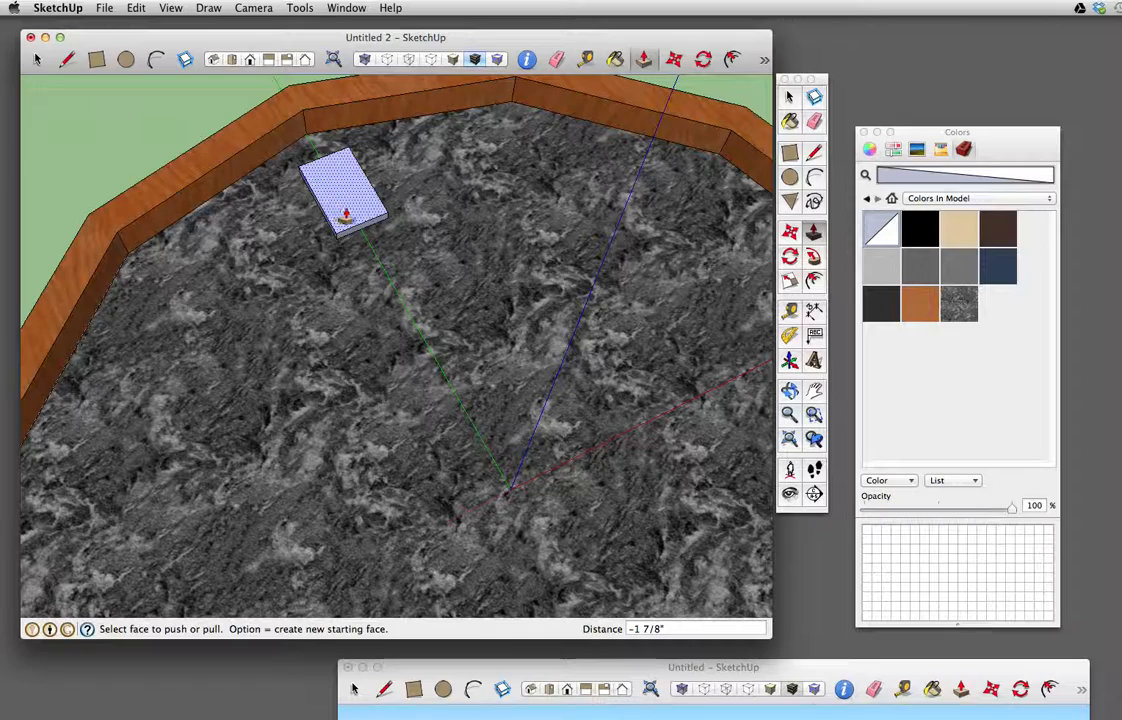
key("space")
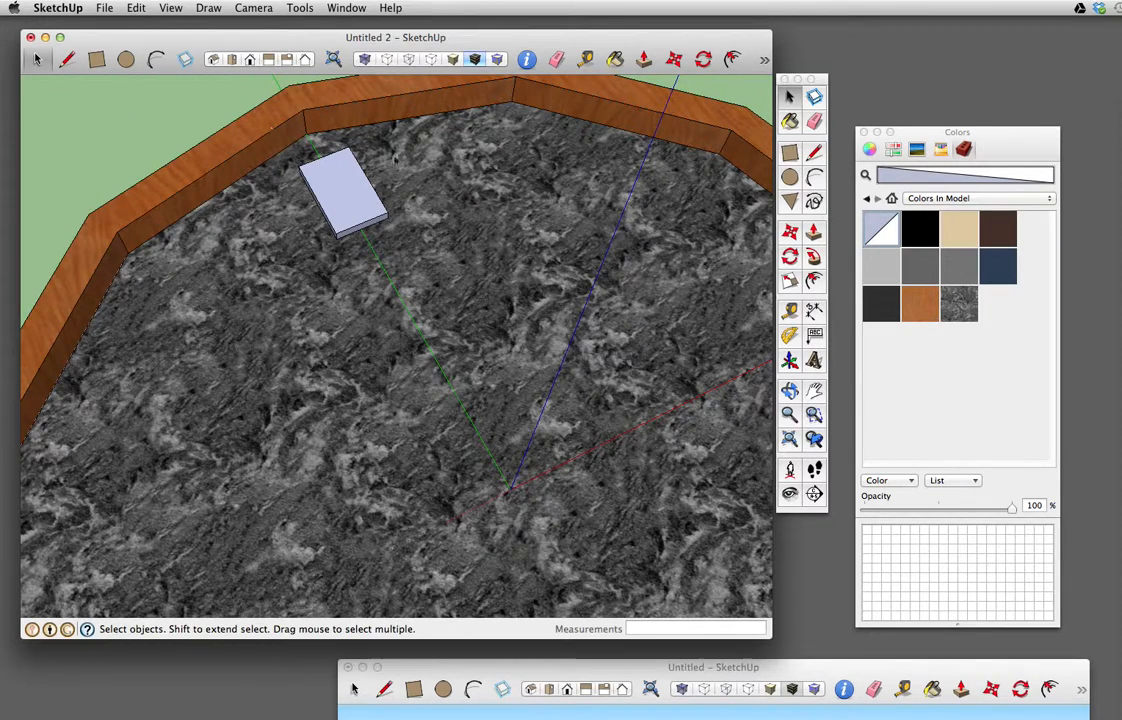
Rotate-copy the raised rectangle's top face and its edges 30 degrees around the face's centre, and repeat the copy 11x.
scroll(325, 221, "down", 10)
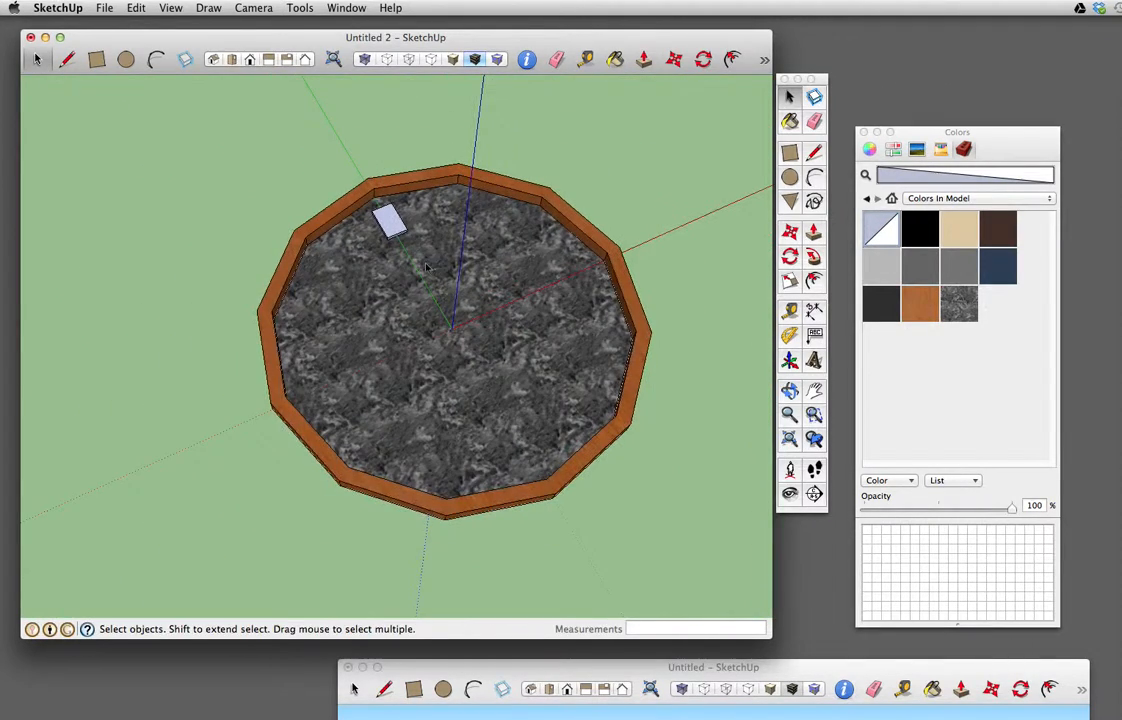
left_click(394, 225)
left_click(394, 225)
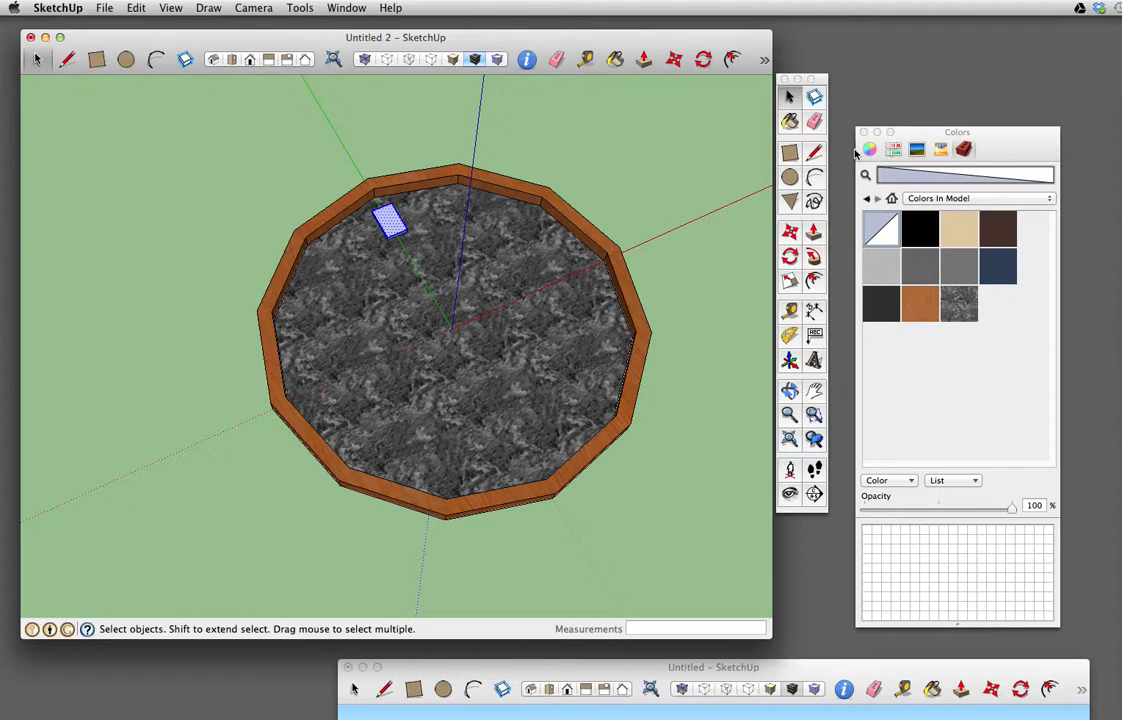
left_click(789, 257)
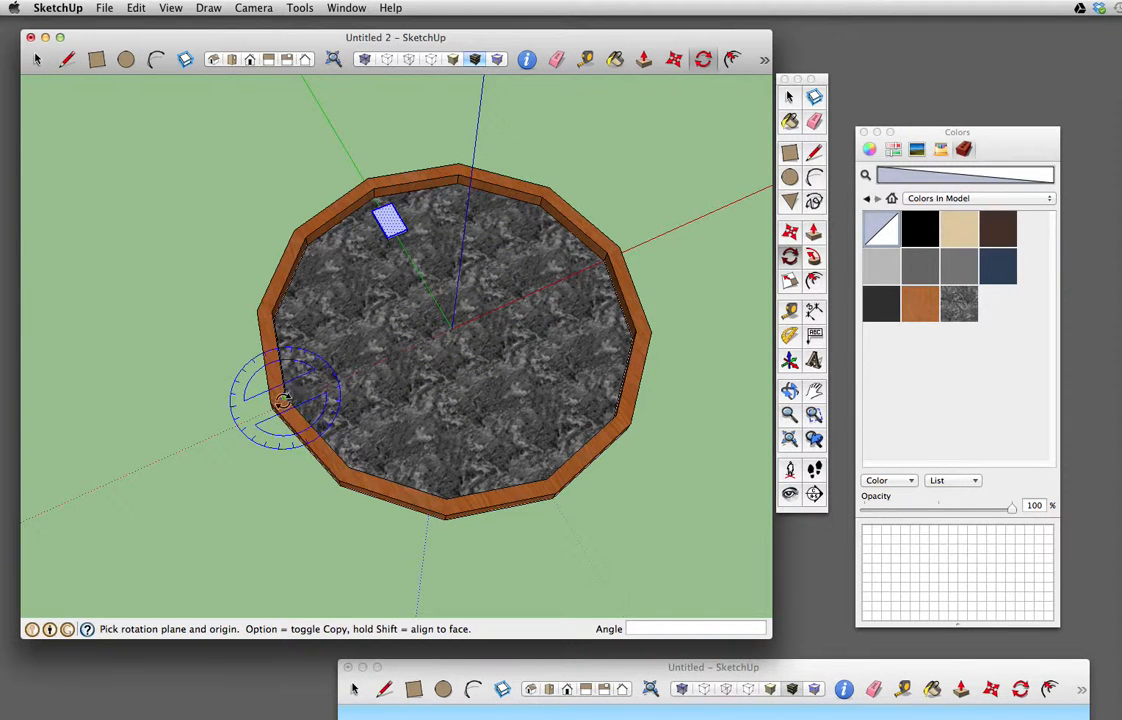
left_click(451, 328)
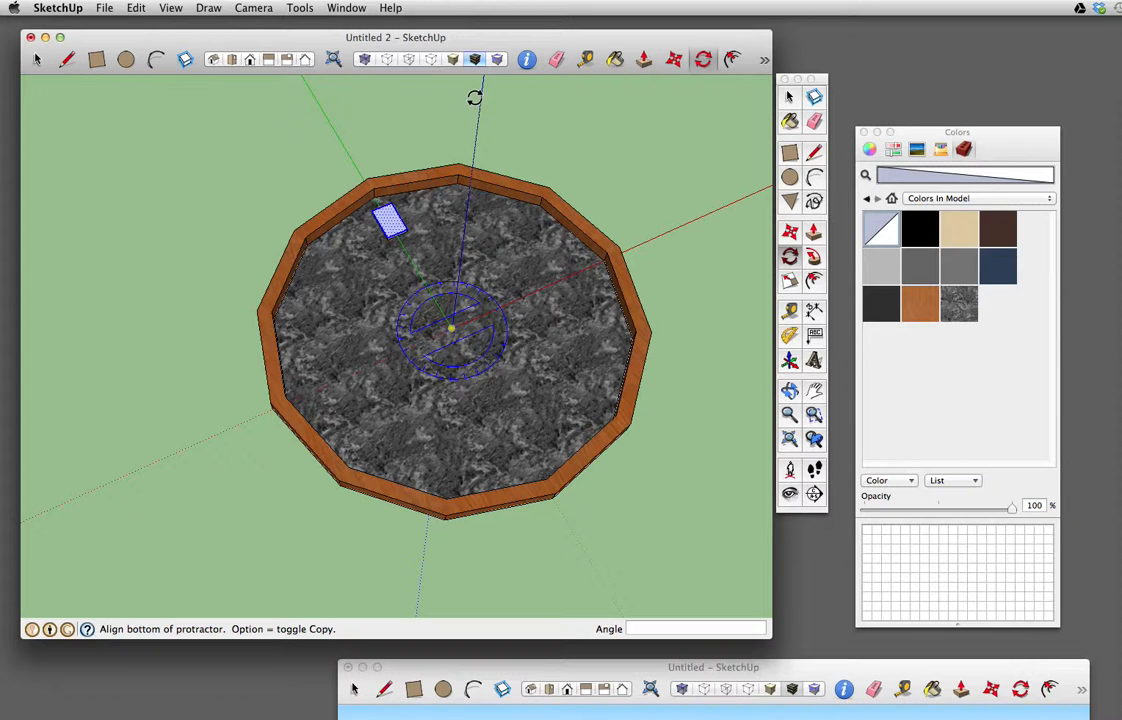
left_click(457, 183)
key("alt")
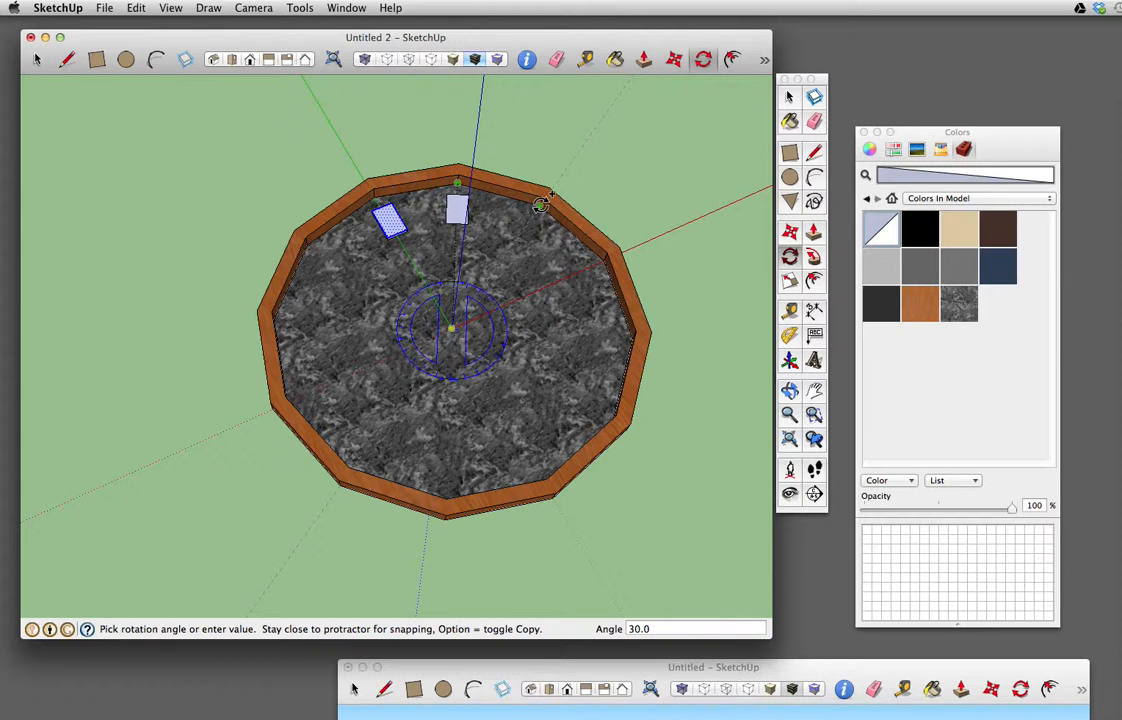
left_click(540, 204)
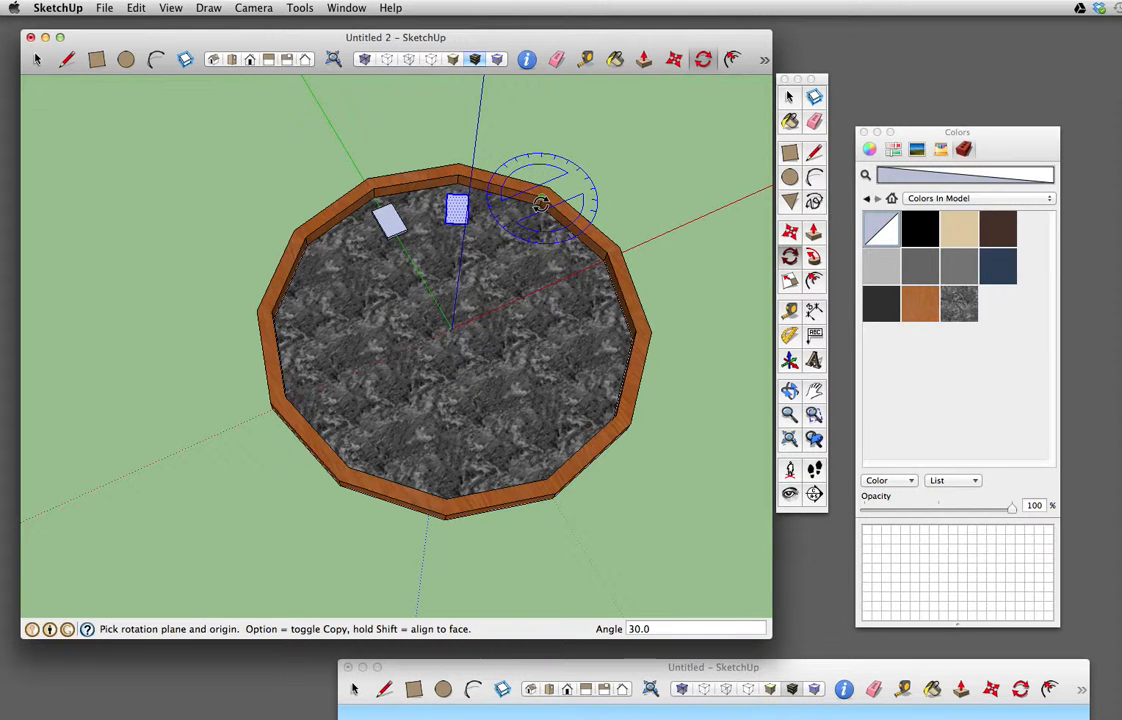
type("11x")
key("Return")
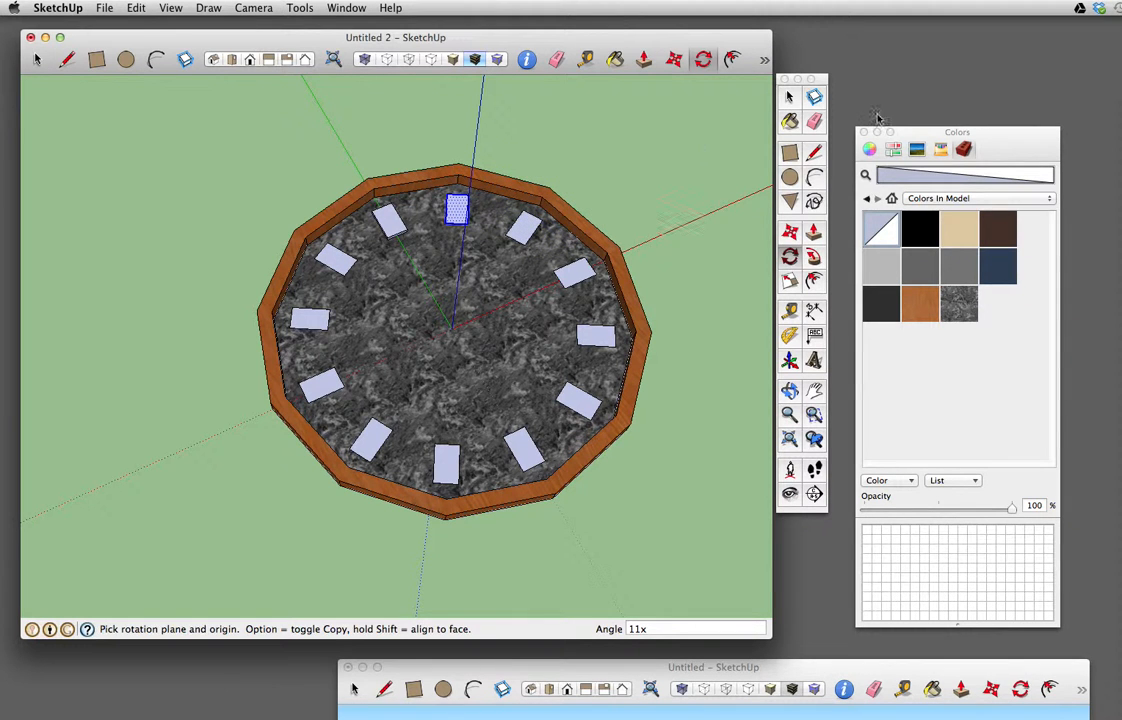
Select the whole model and make it a component named "clock" that glues to Any surface.
left_click(789, 96)
scroll(590, 280, "down", 5)
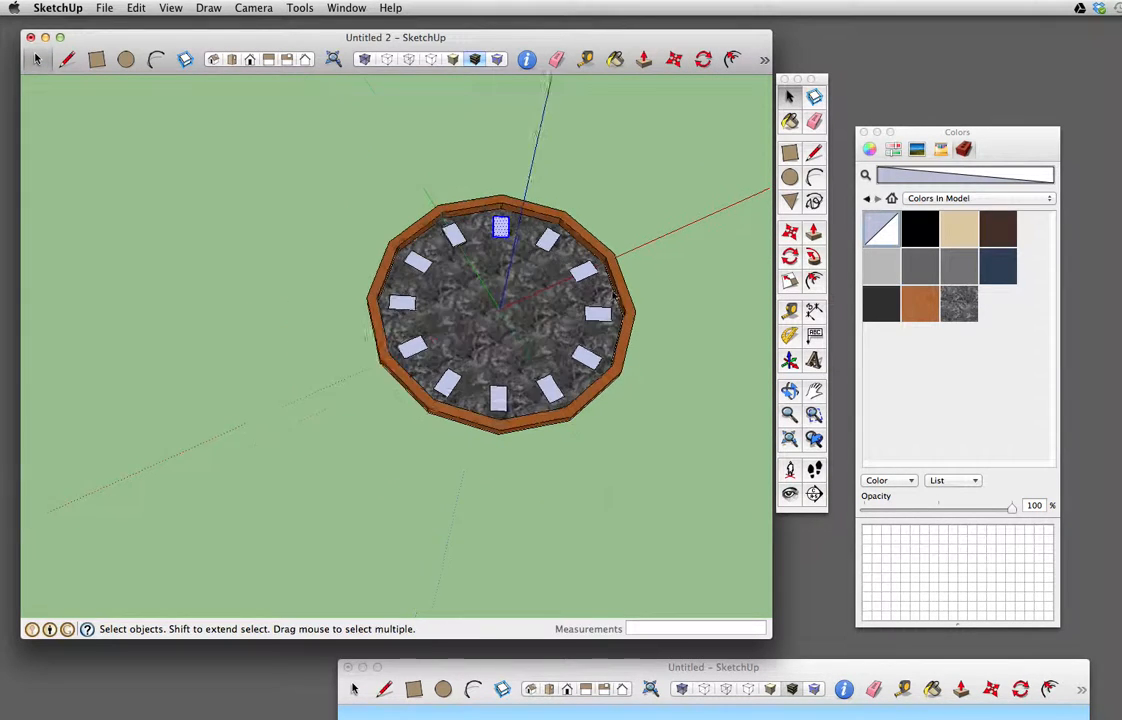
left_click(358, 239)
left_click_drag(390, 274, 645, 396)
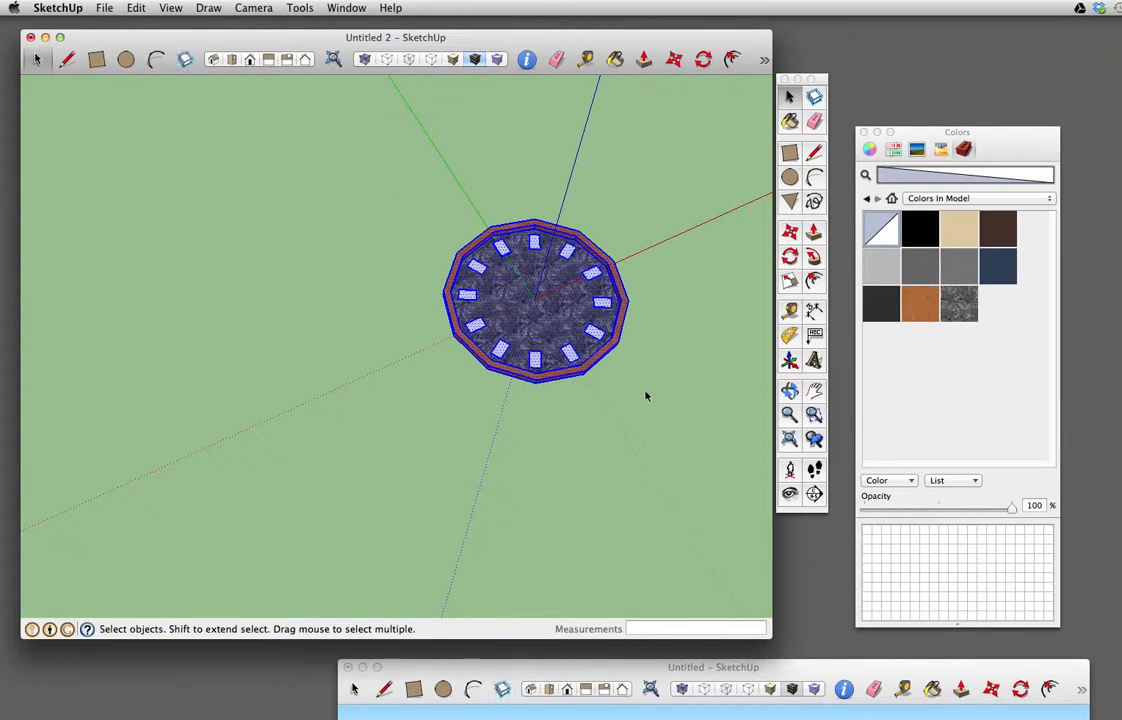
right_click(525, 310)
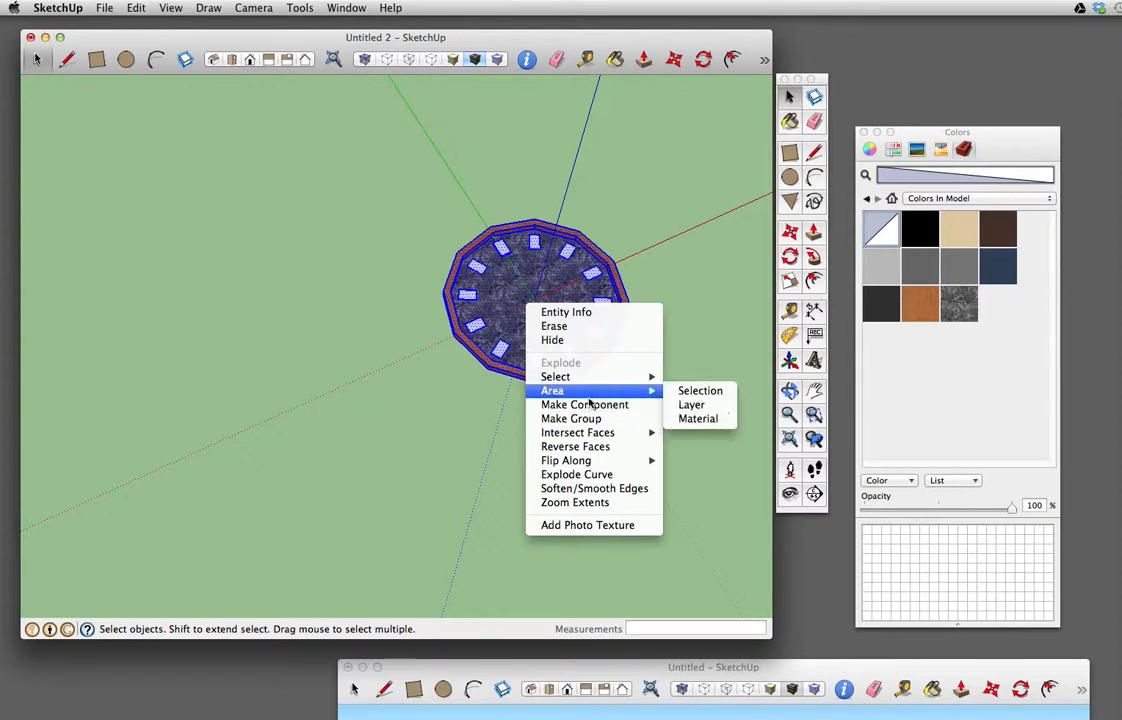
left_click(585, 404)
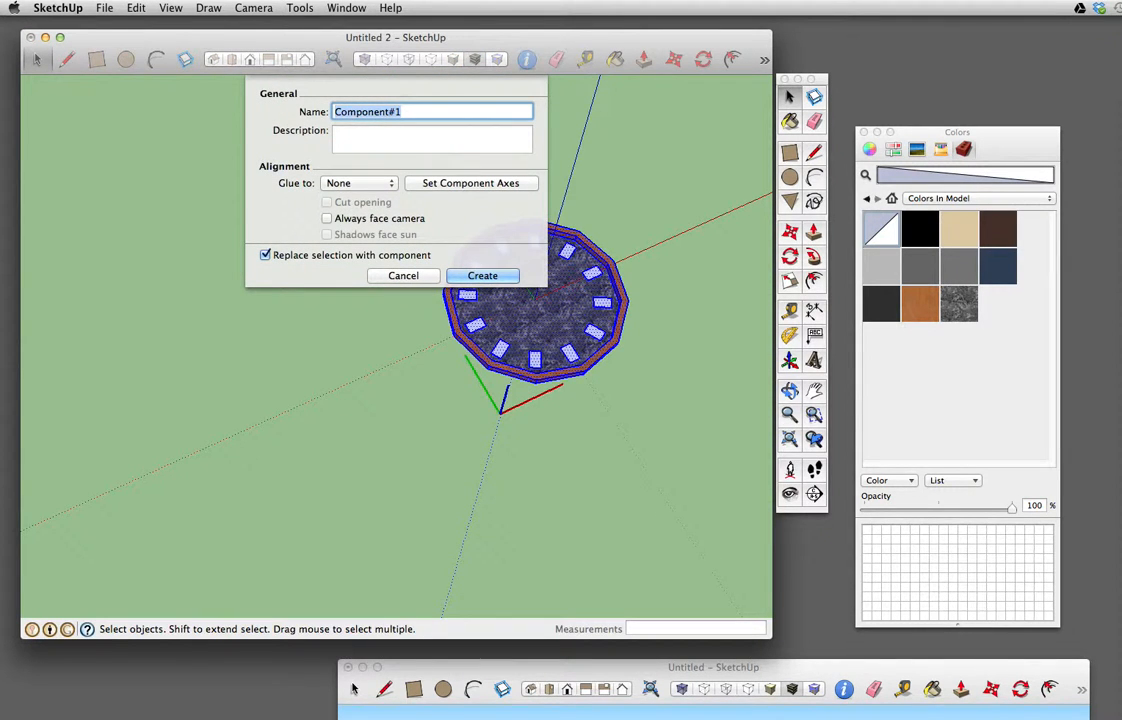
type("clock")
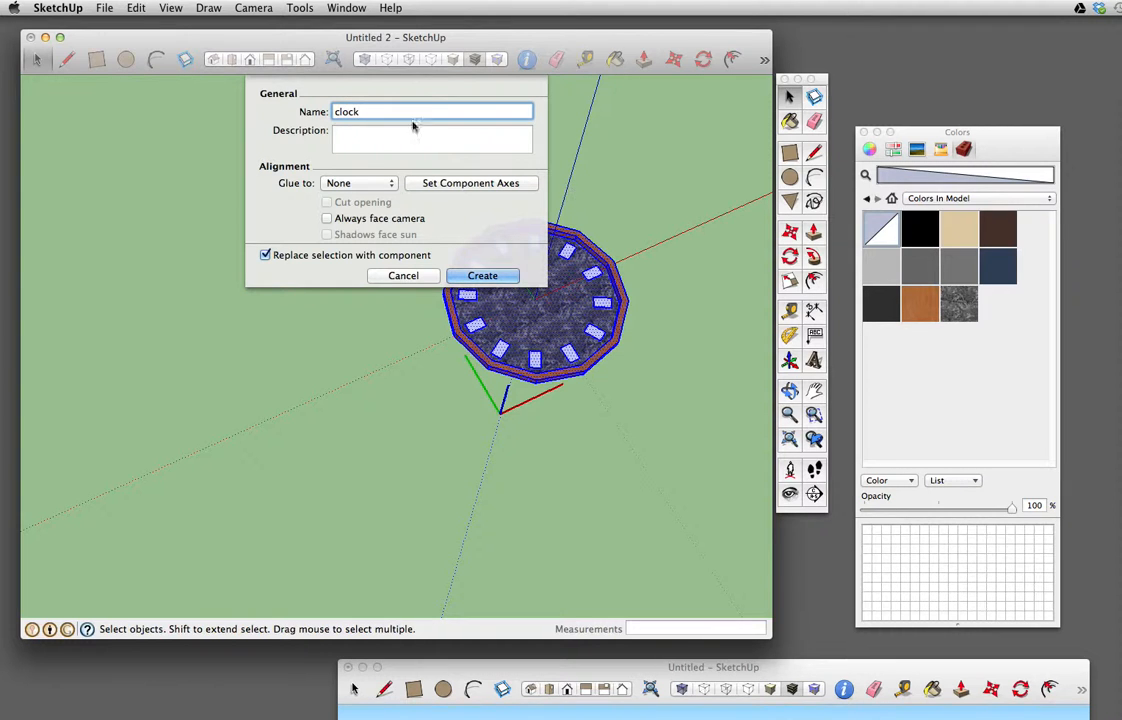
left_click(390, 184)
left_click(366, 198)
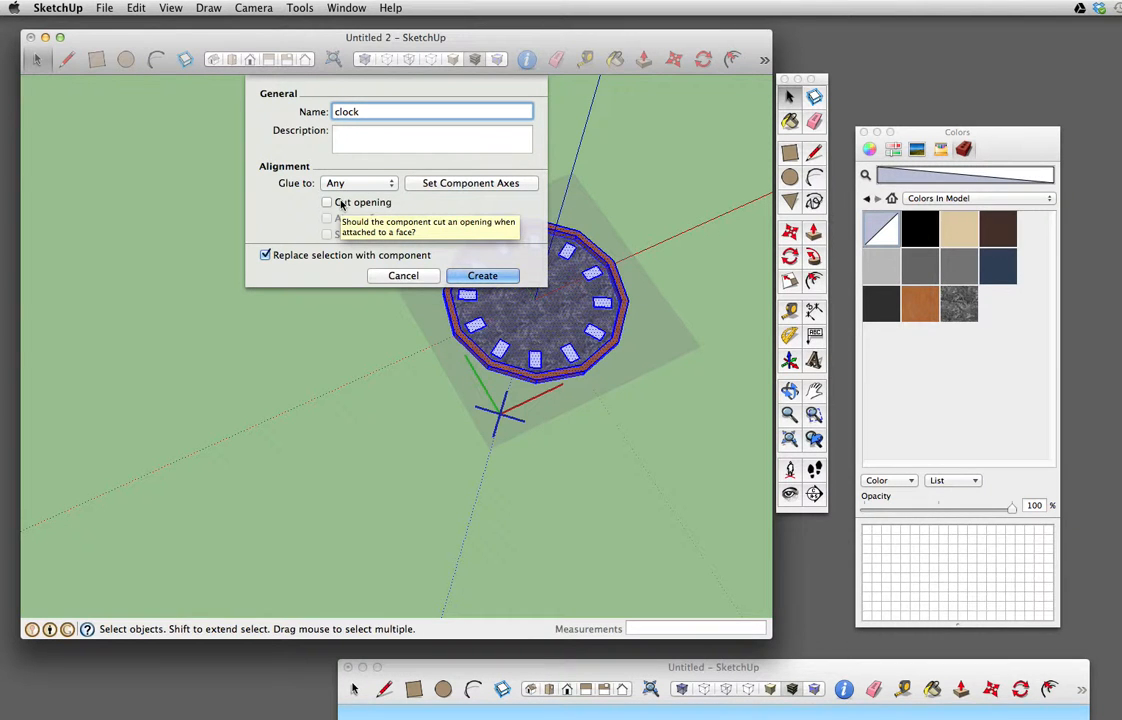
left_click(473, 274)
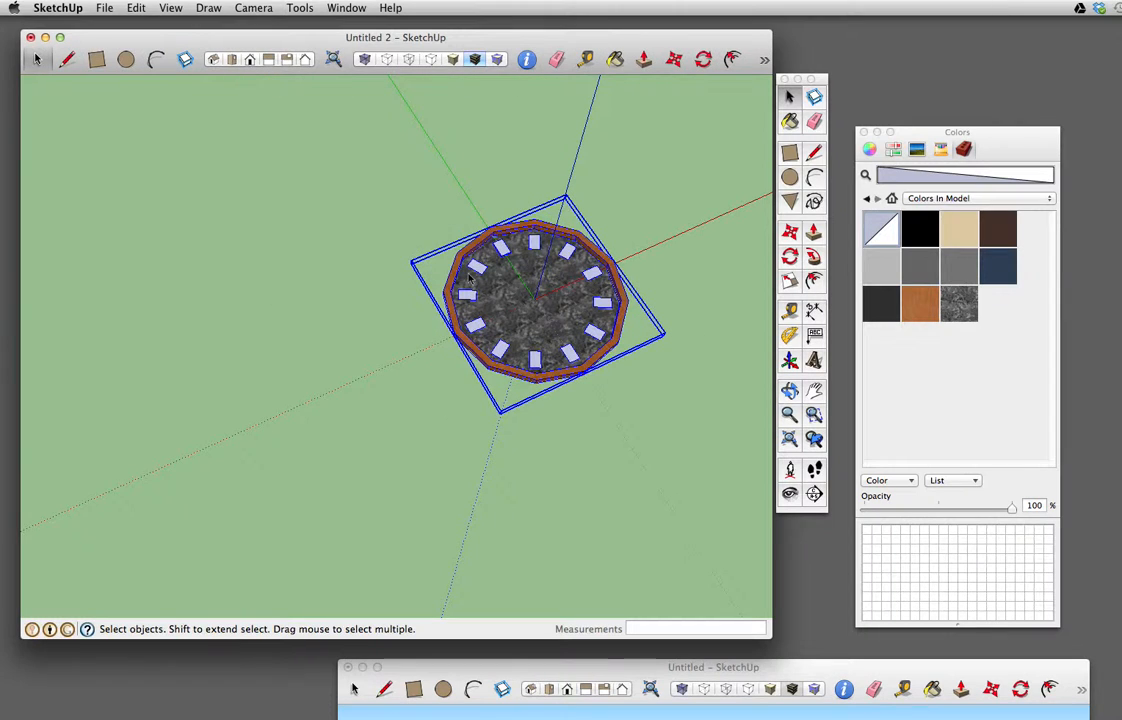
Save the model on the Desktop as "clock" and minimize its window.
left_click(104, 8)
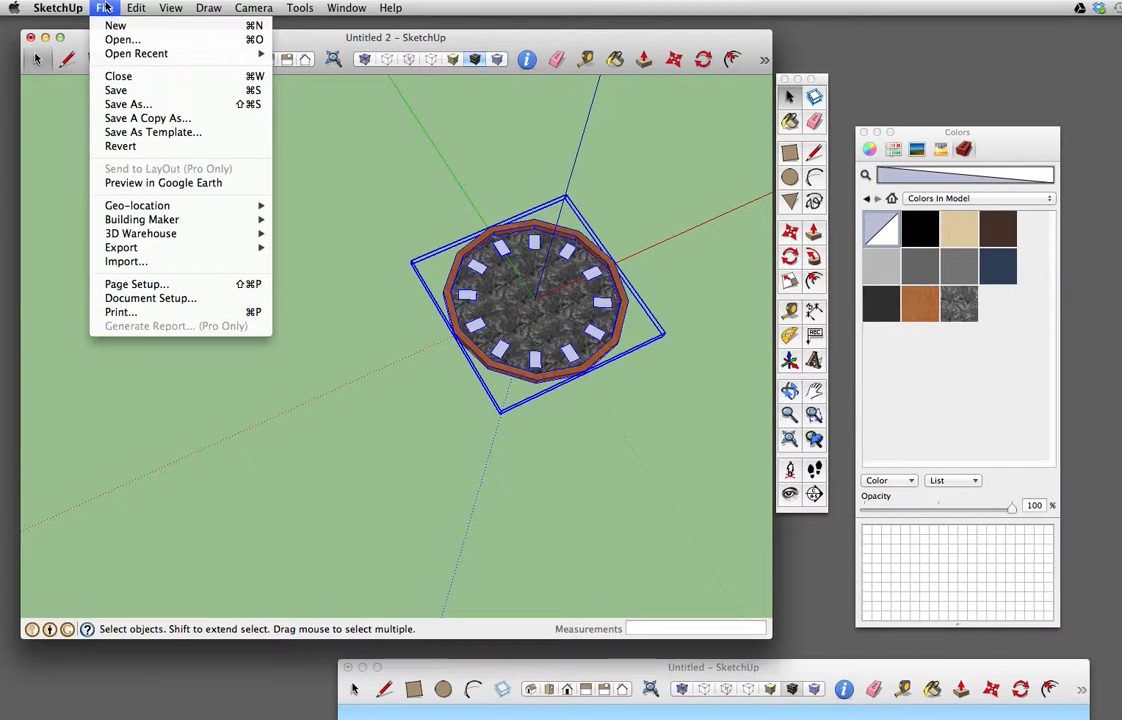
left_click(116, 92)
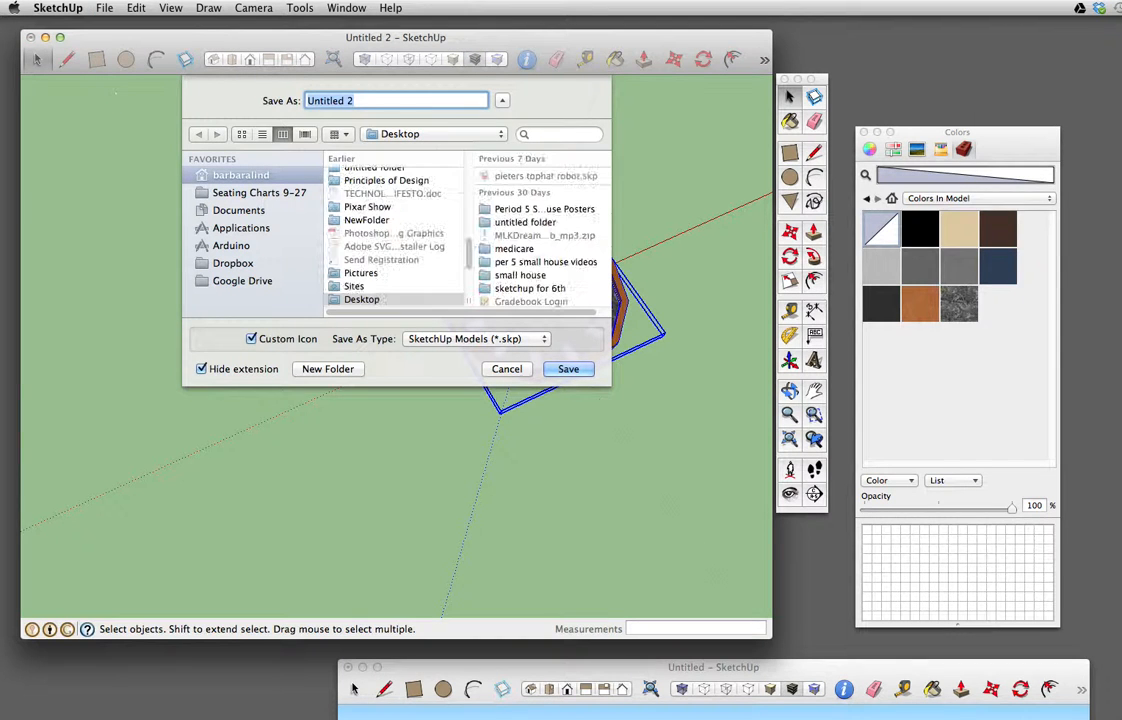
type("clock")
key("Return")
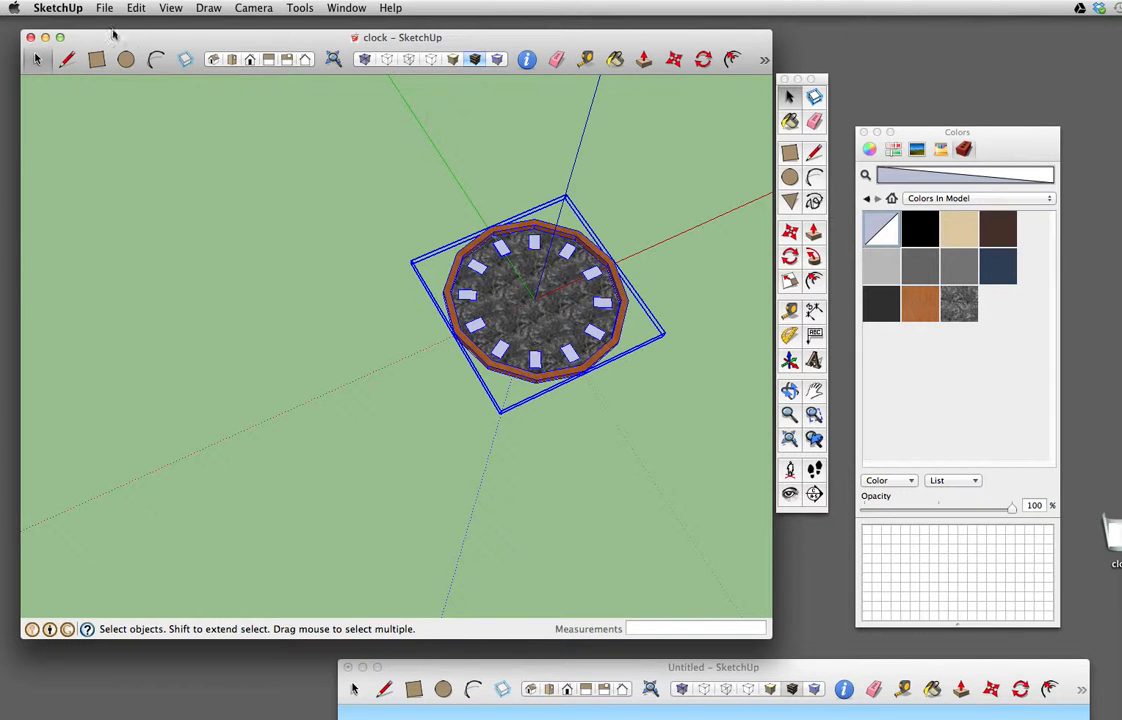
left_click(33, 37)
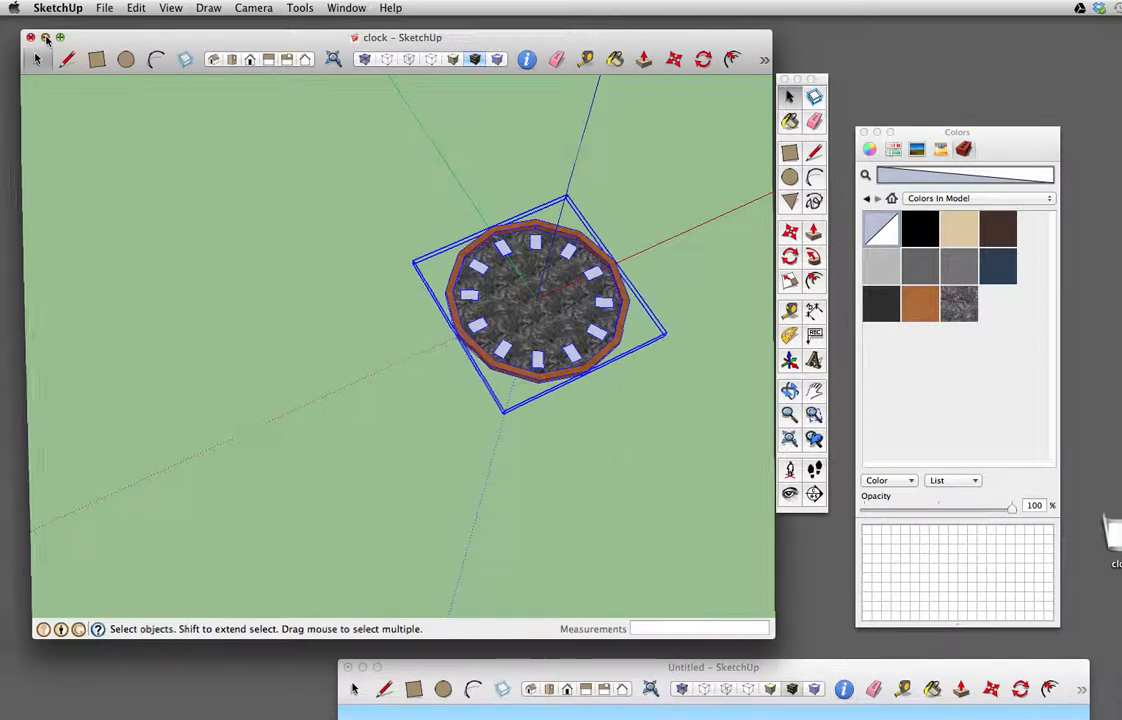
Move the room model's window fully into view and save the model on the Desktop as "My room".
mouse_move(631, 675)
left_mouse_down()
mouse_move(536, 564)
mouse_move(388, 131)
mouse_move(349, 108)
mouse_move(325, 68)
left_mouse_up()
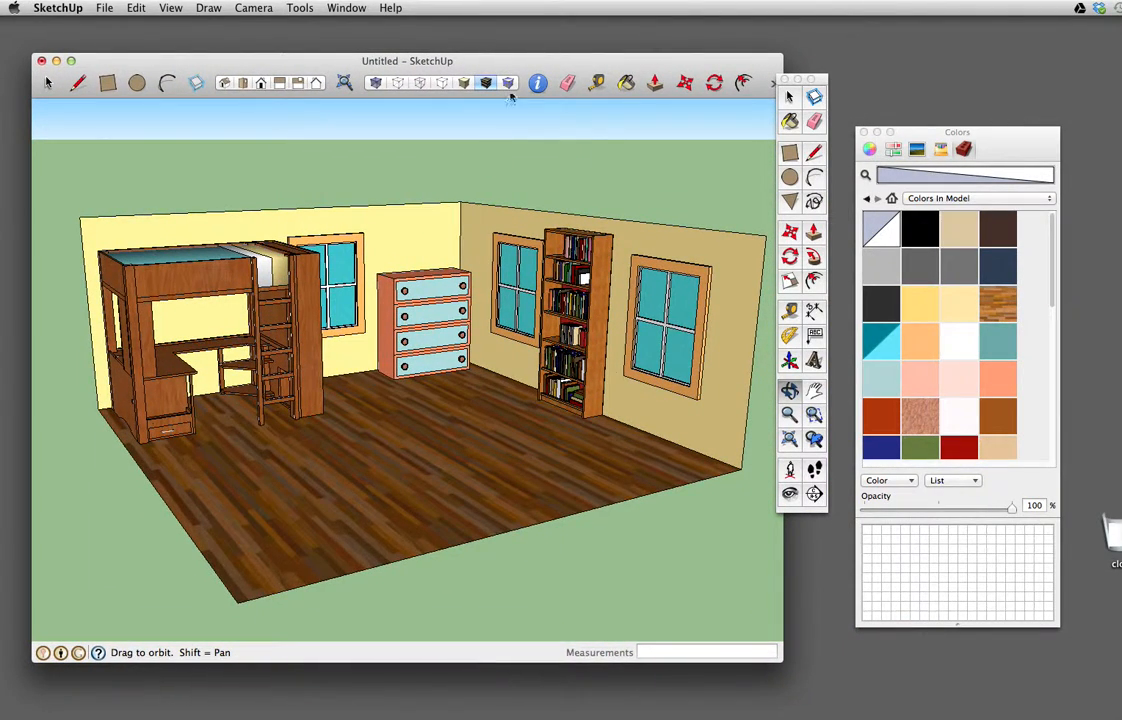
left_click(104, 8)
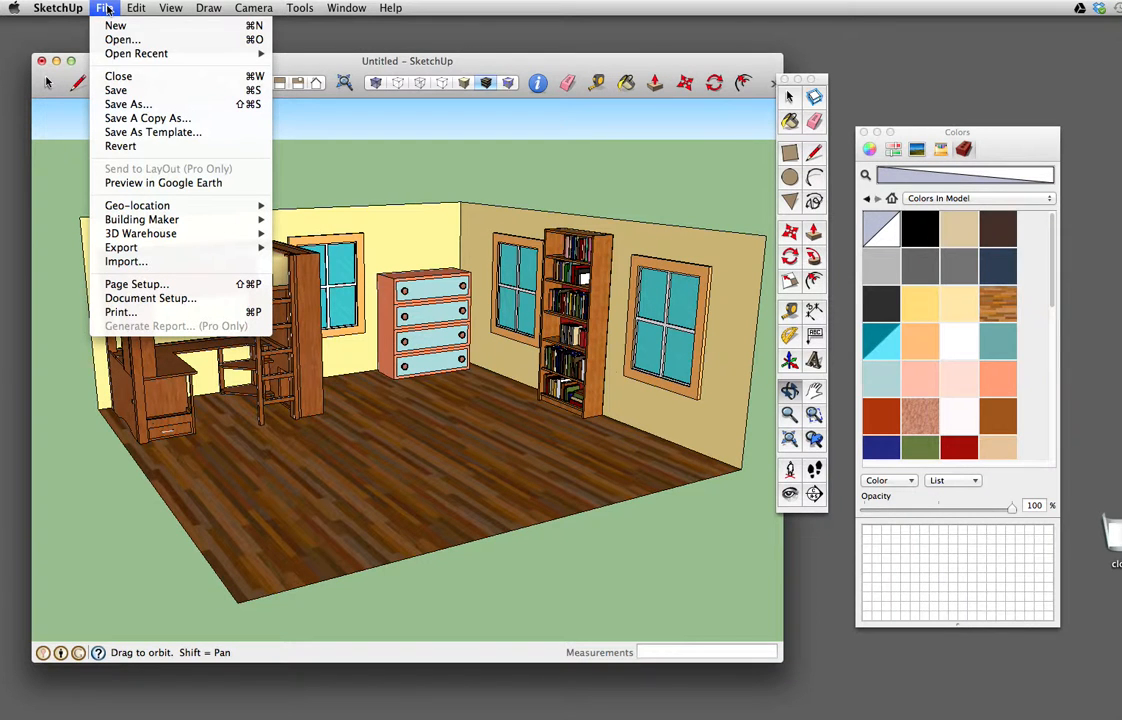
left_click(157, 92)
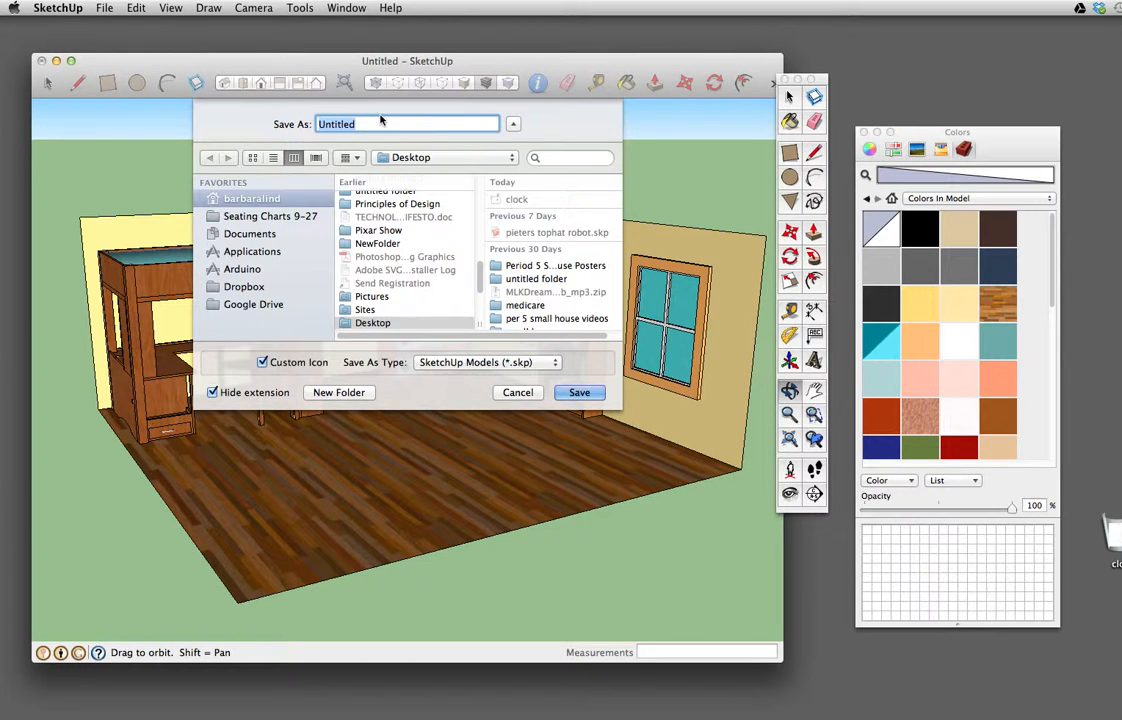
type("My room")
key("Return")
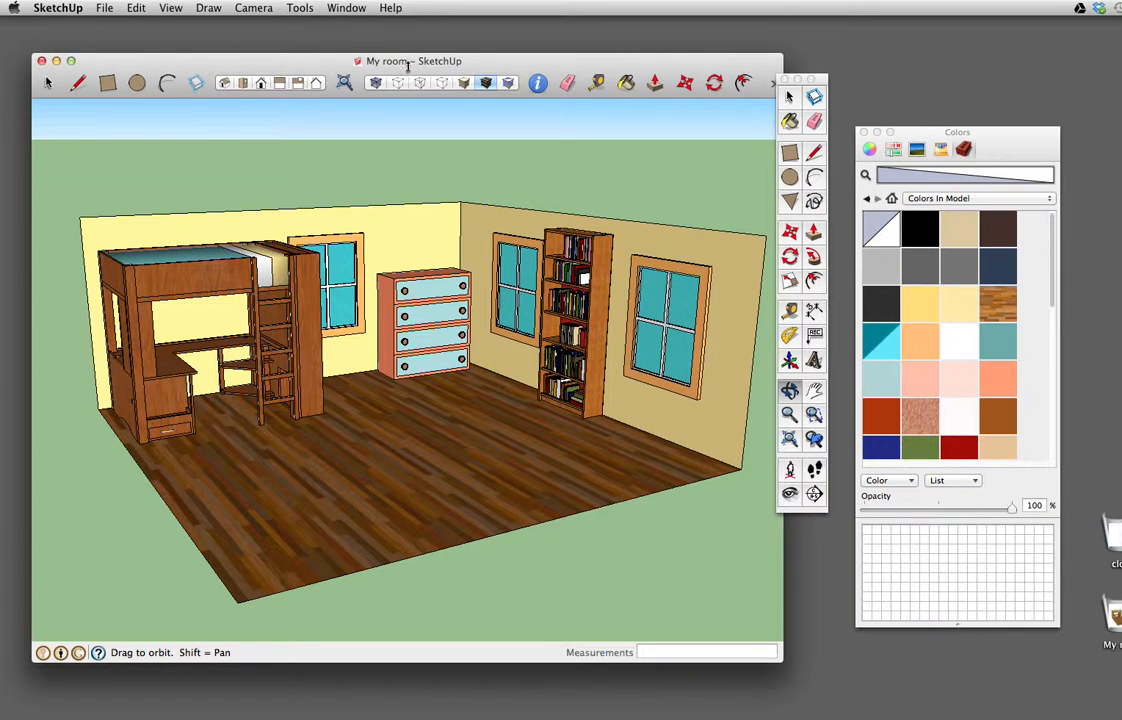
Lower the auto-save interval in the General section of the application preferences.
left_click(51, 7)
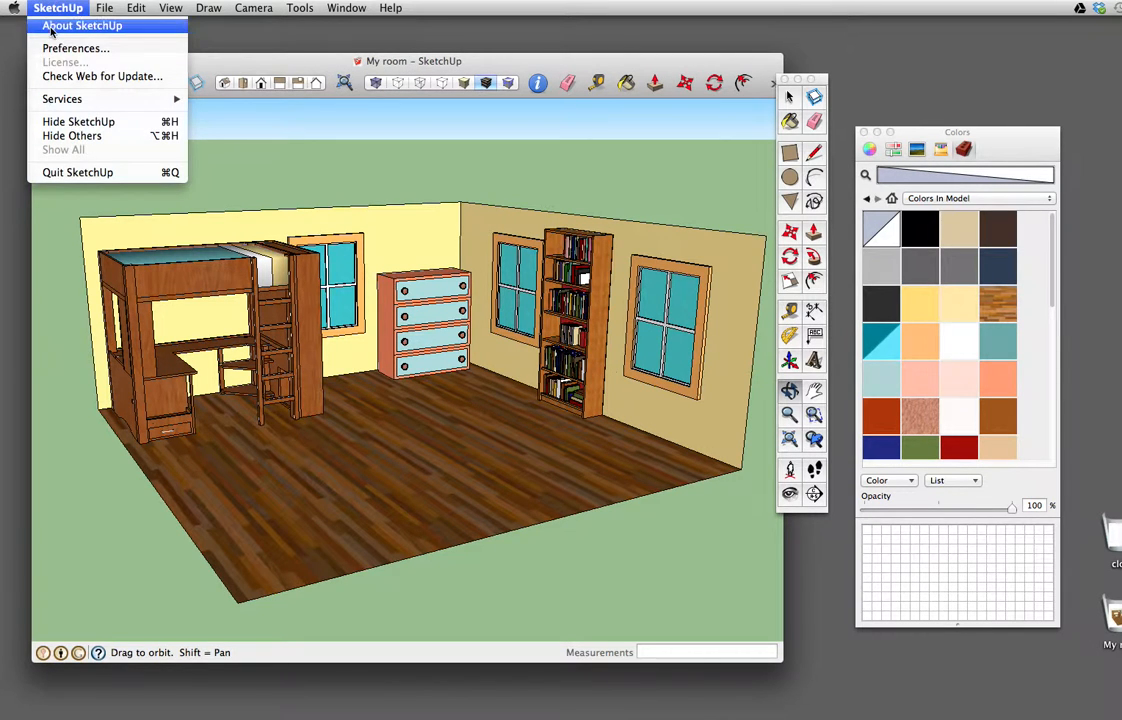
left_click(63, 49)
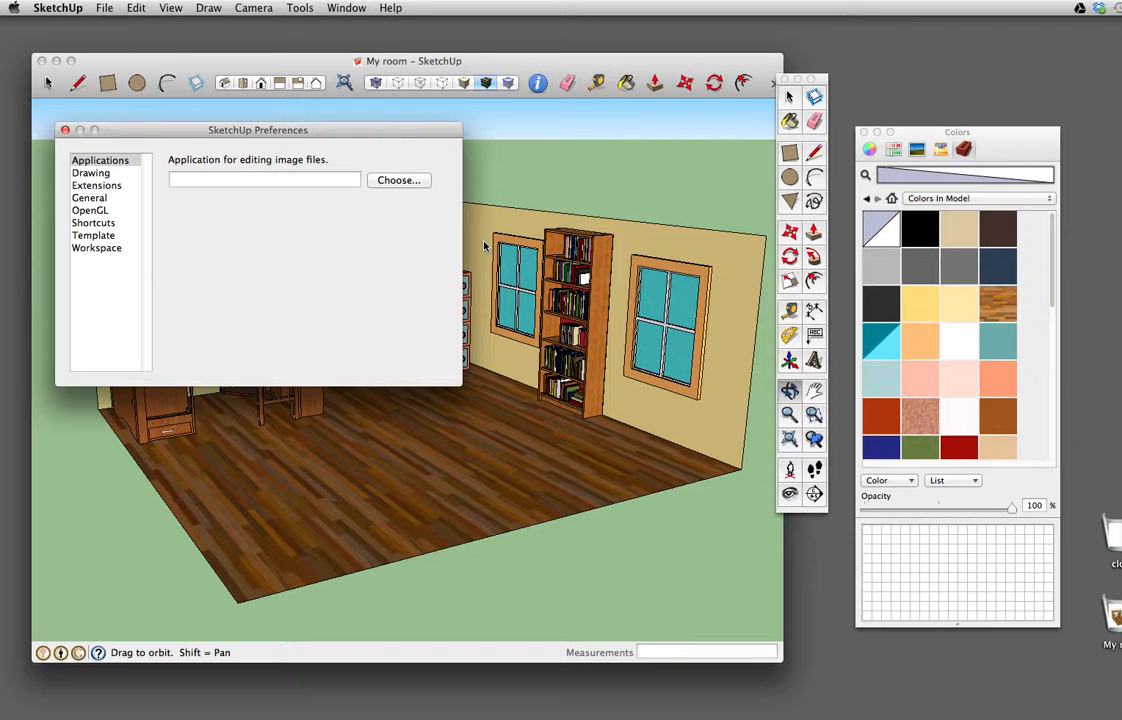
left_click(90, 198)
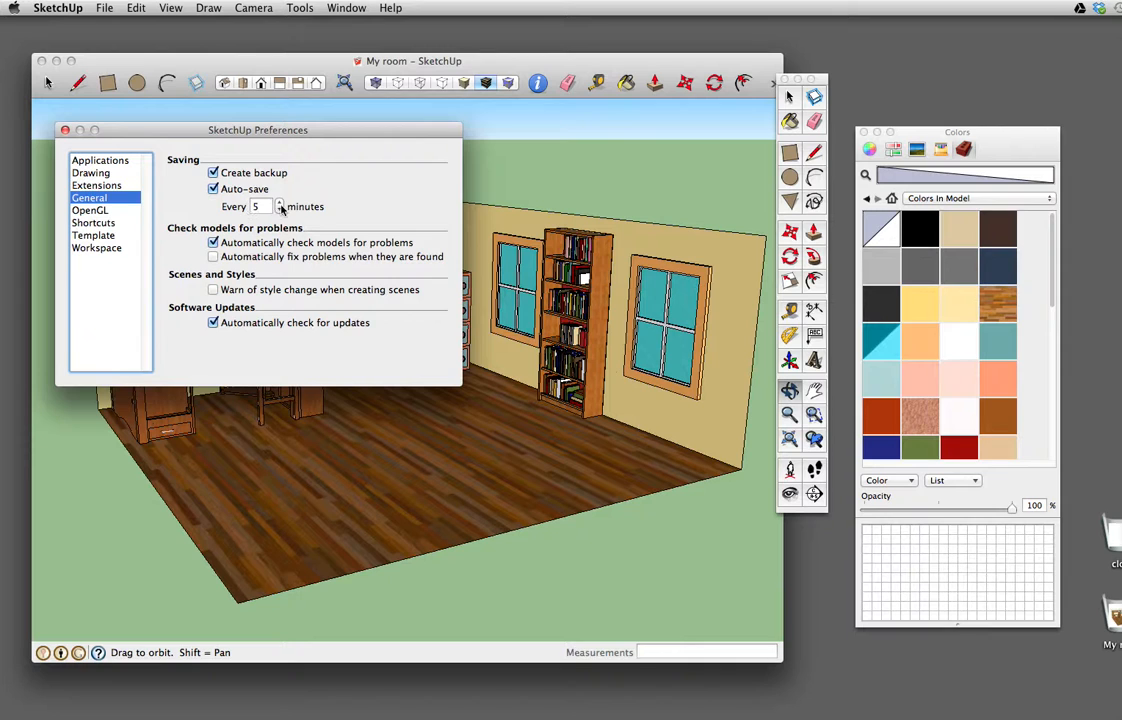
left_click(279, 210)
left_click(279, 210)
left_click(279, 210)
left_click(65, 131)
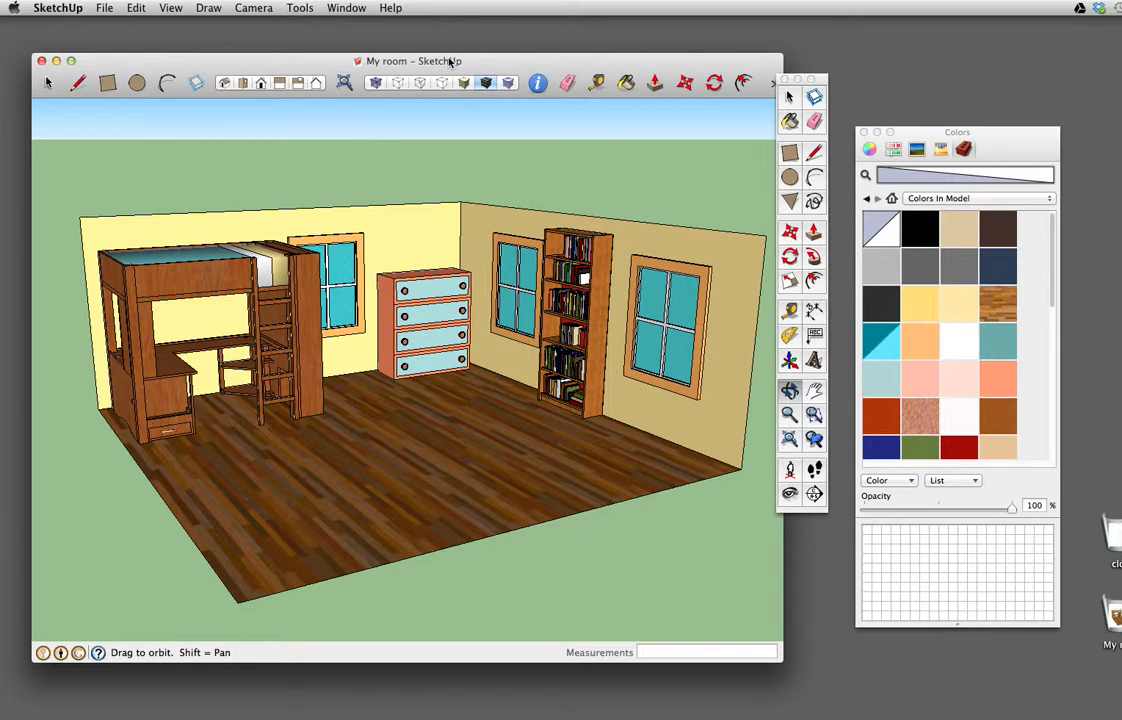
left_click(105, 8)
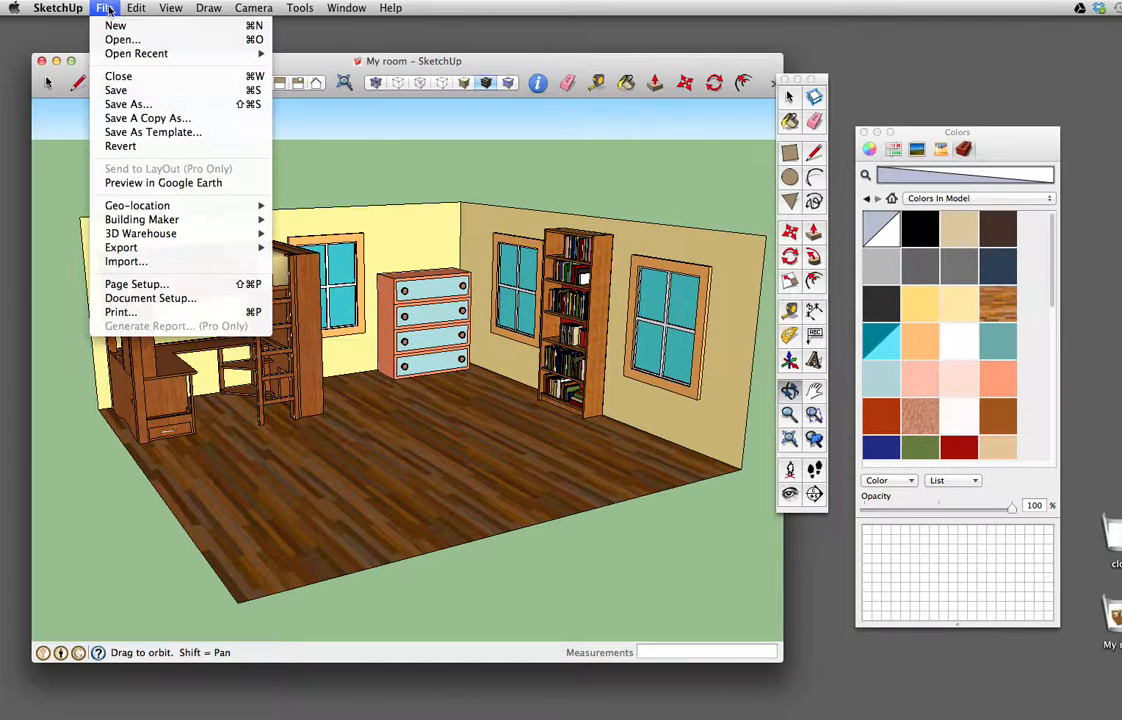
left_click(125, 262)
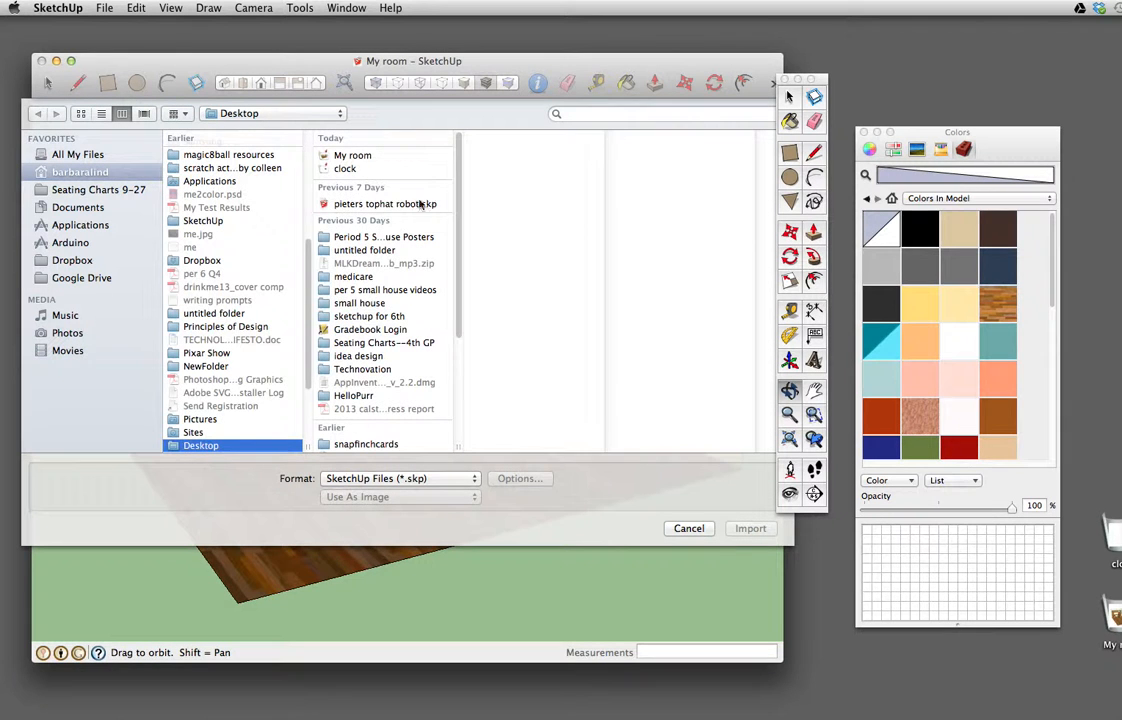
left_click(345, 170)
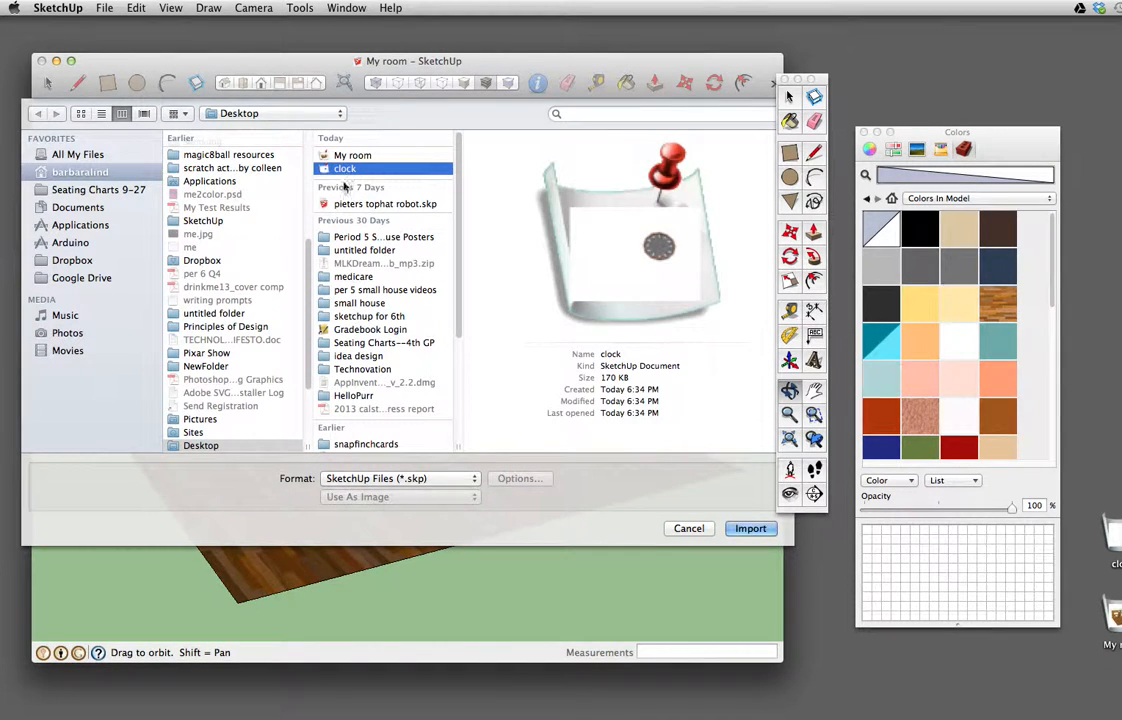
left_click(749, 529)
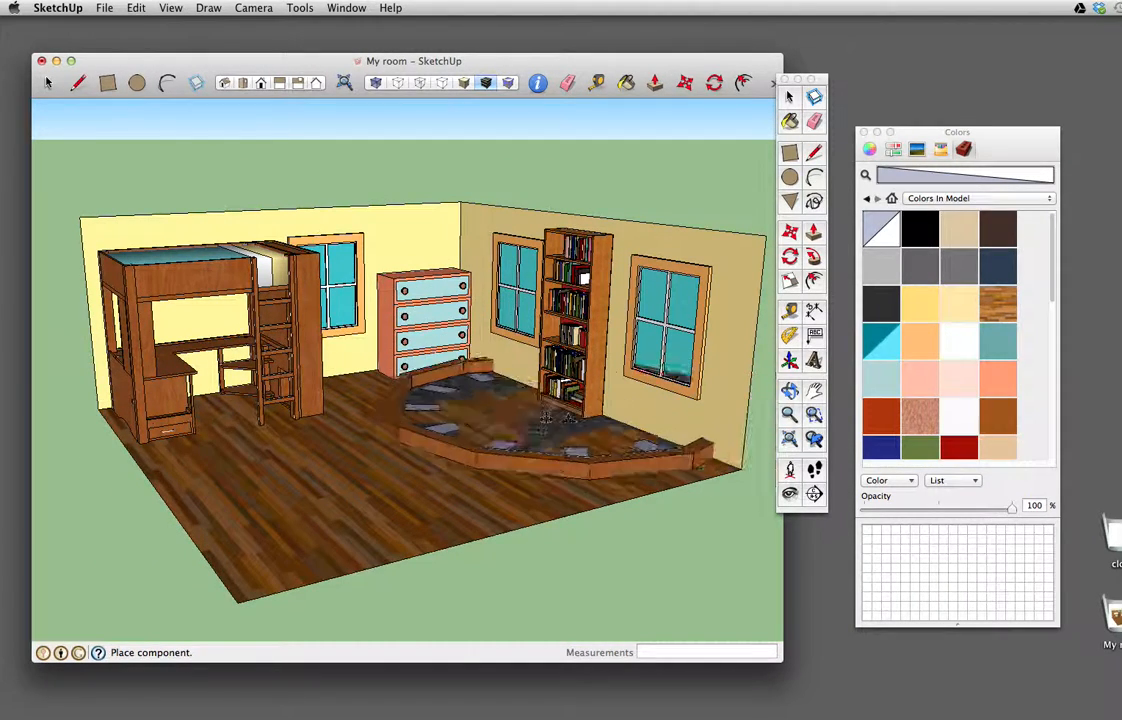
middle_click_drag(580, 387, 276, 408)
left_click_drag(276, 408, 734, 270)
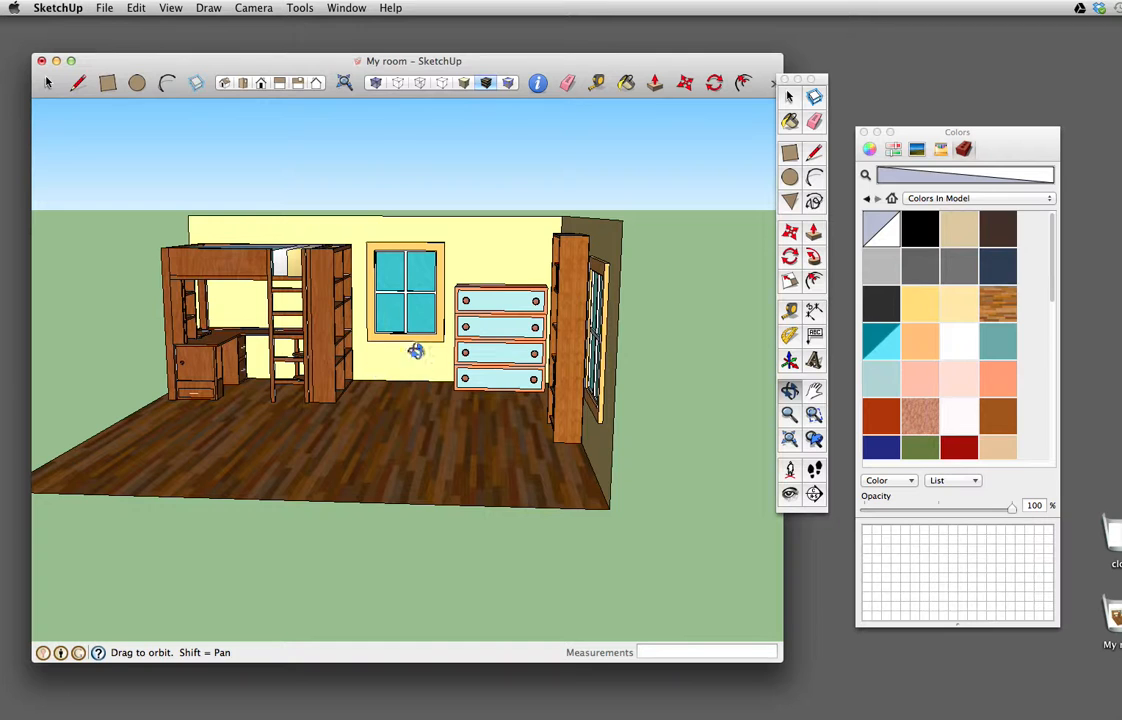
key("space")
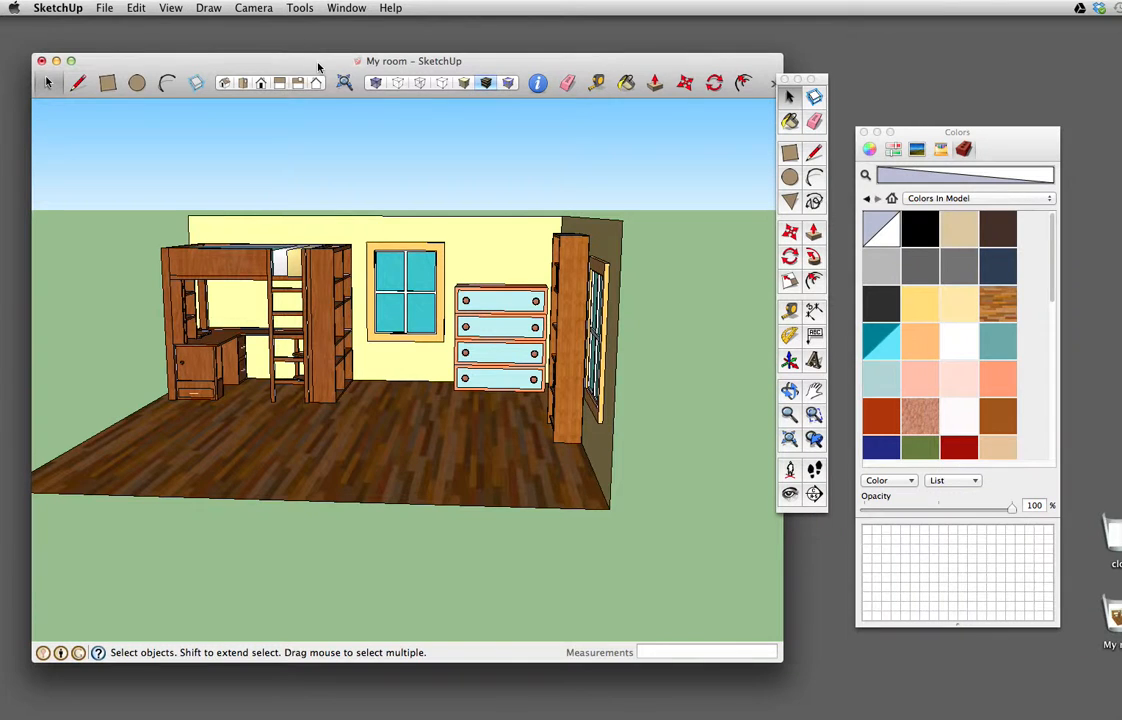
Import the "clock" SketchUp file from the Desktop and place it flat over the front of the room's floor.
left_click_drag(318, 67, 328, 76)
left_click(104, 8)
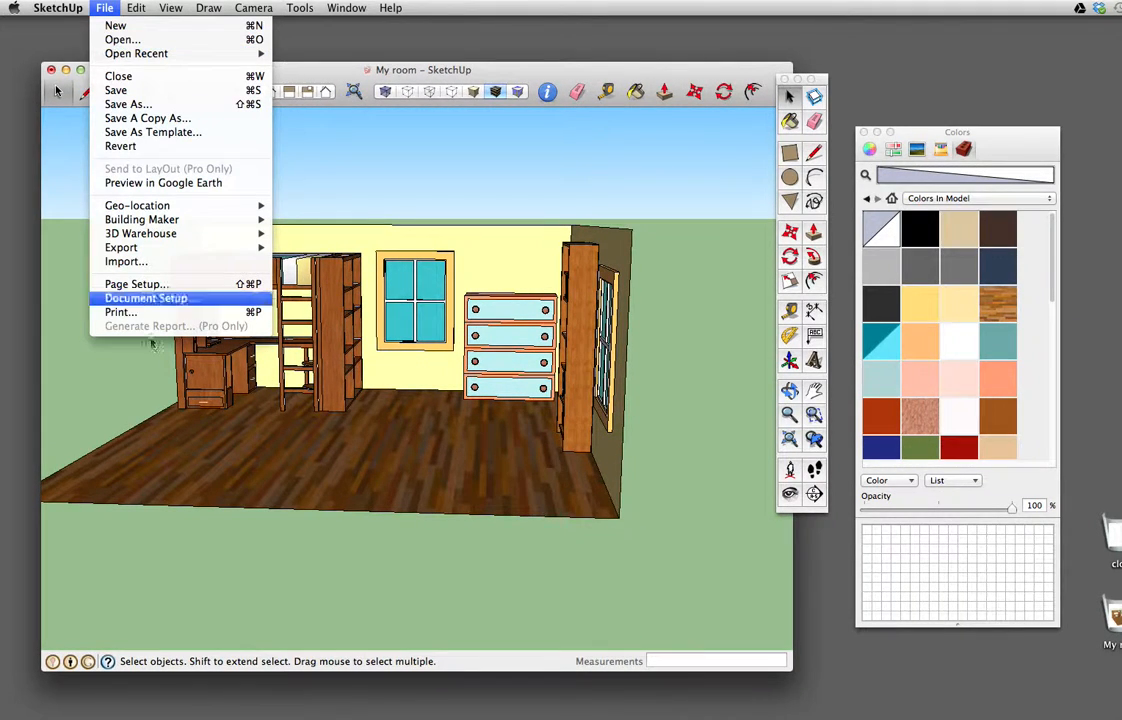
left_click(158, 262)
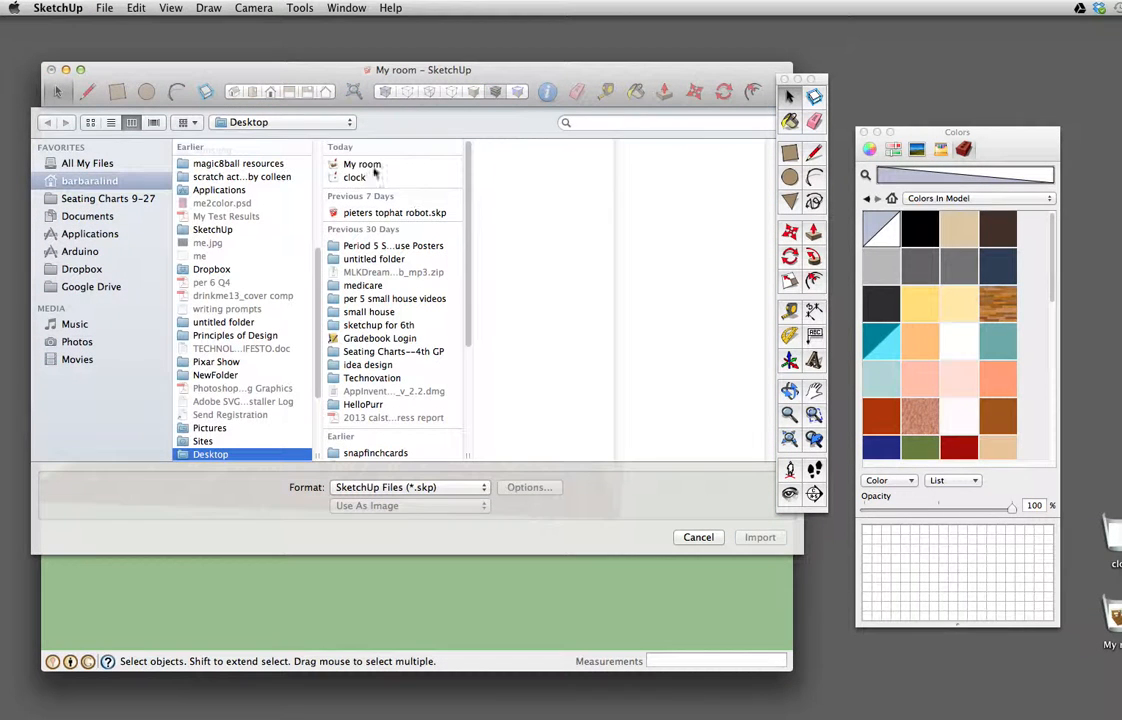
left_click(449, 178)
left_click(752, 541)
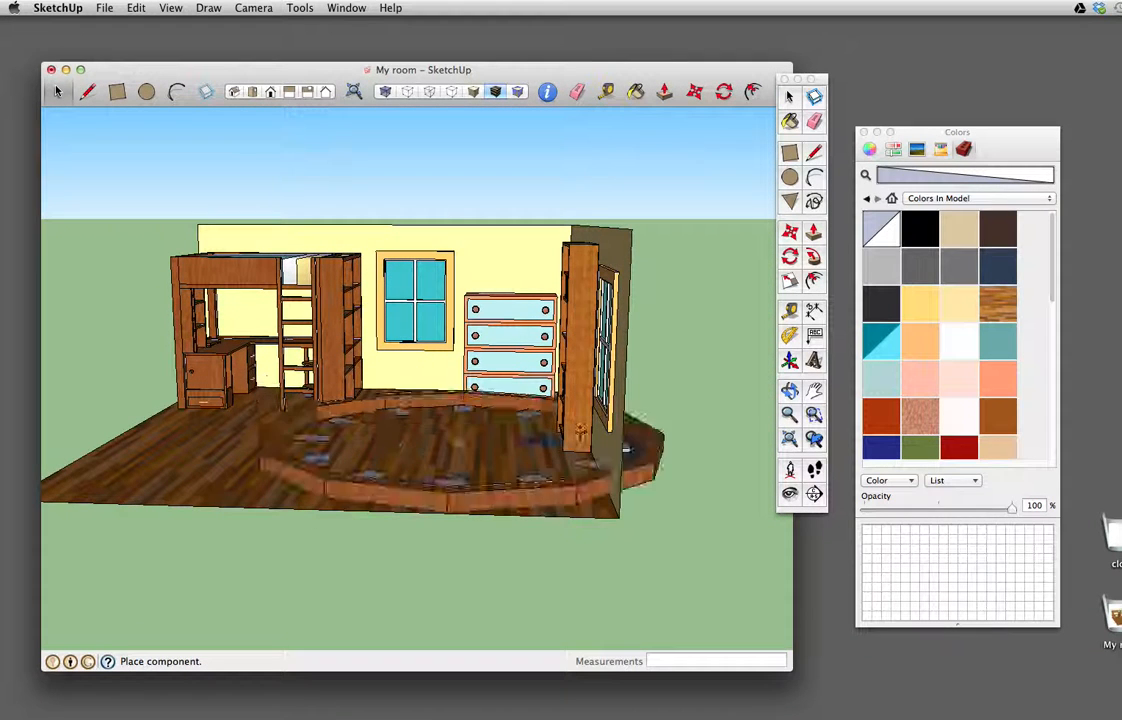
left_click(493, 478)
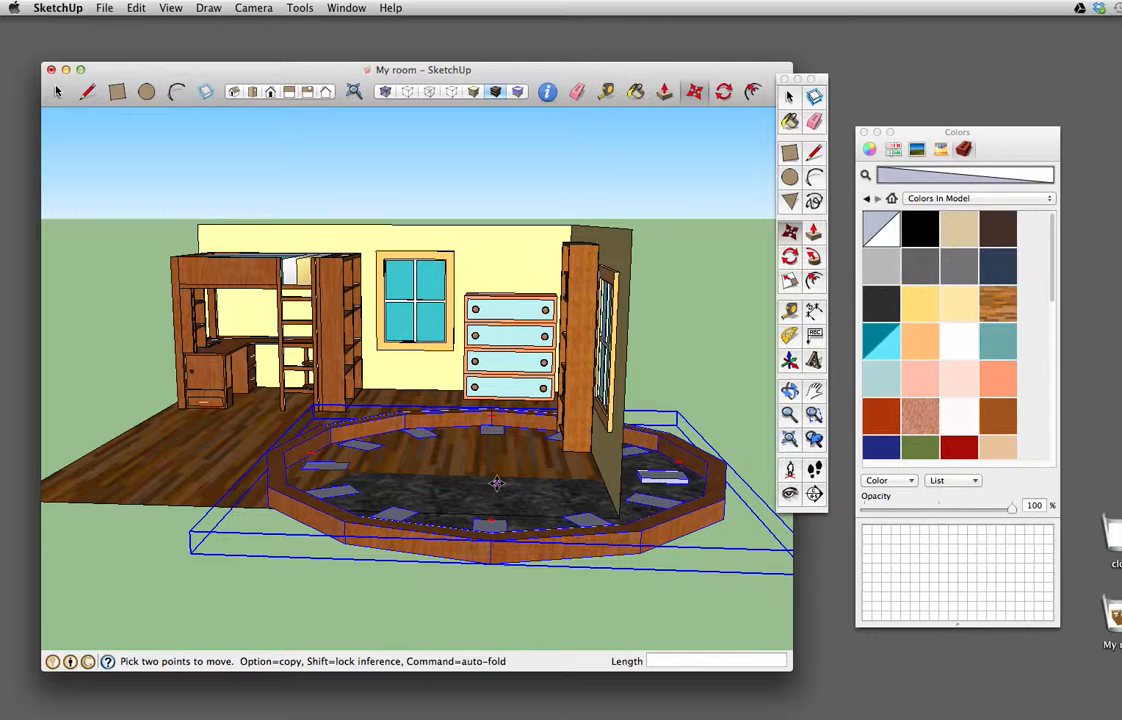
Rotate the clock about 90.9 degrees so it stands upright, and move it back towards the dresser.
key("q")
left_click(744, 561)
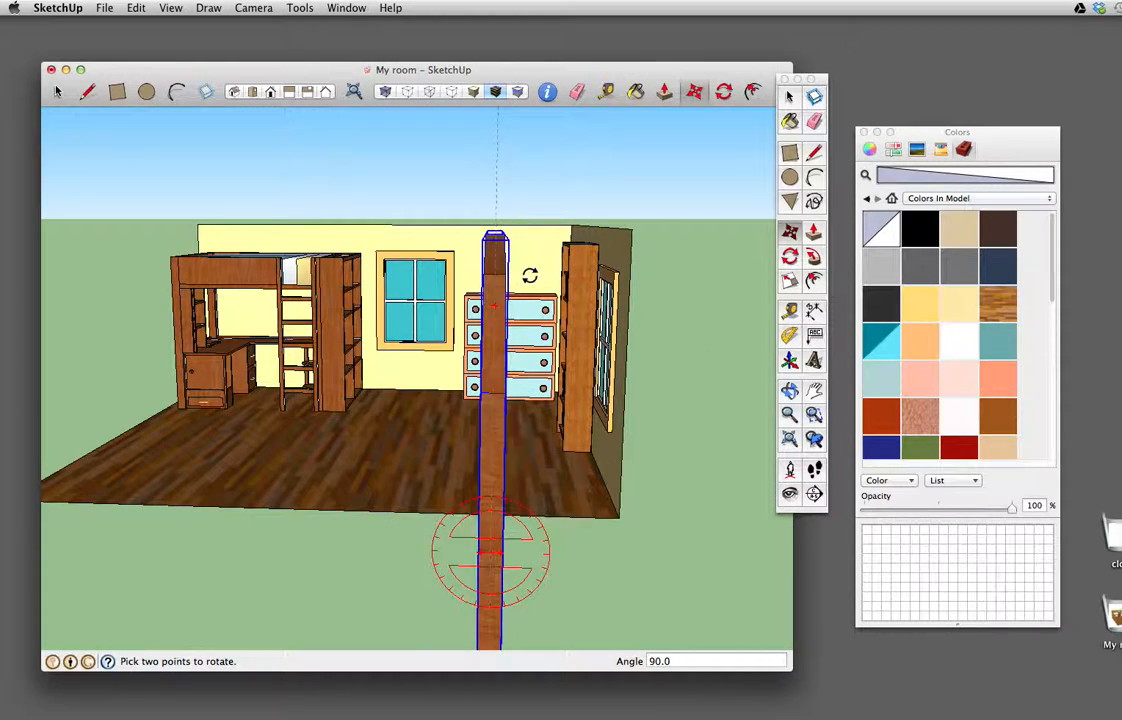
left_click(491, 255)
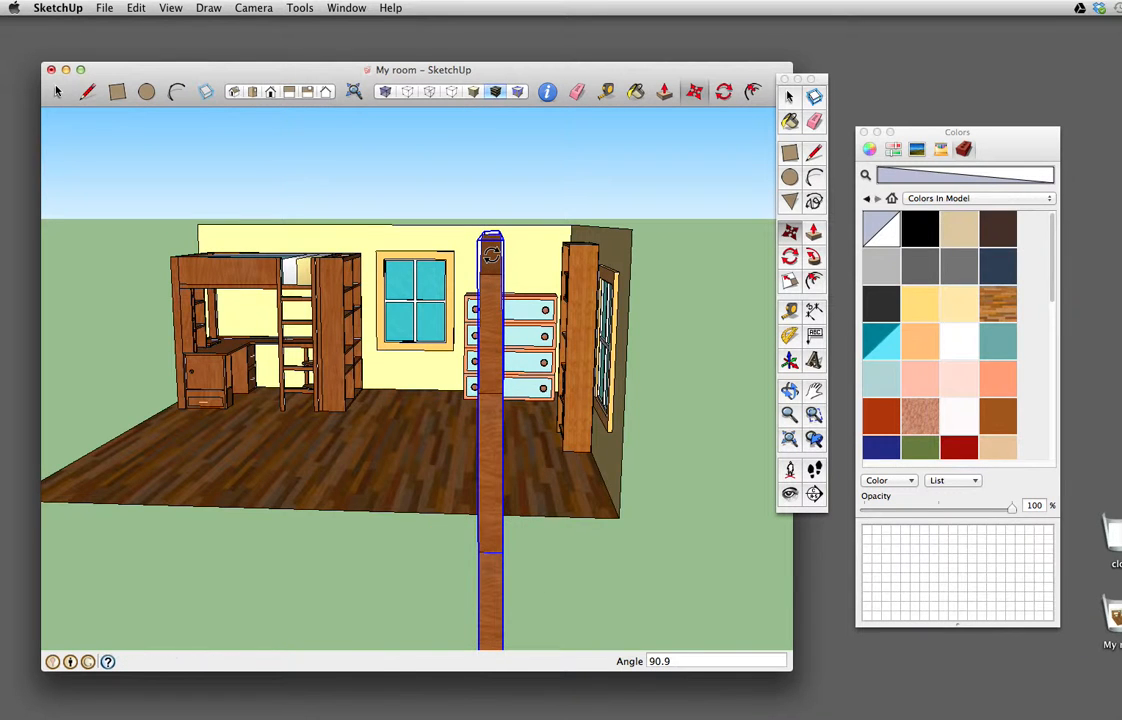
key("m")
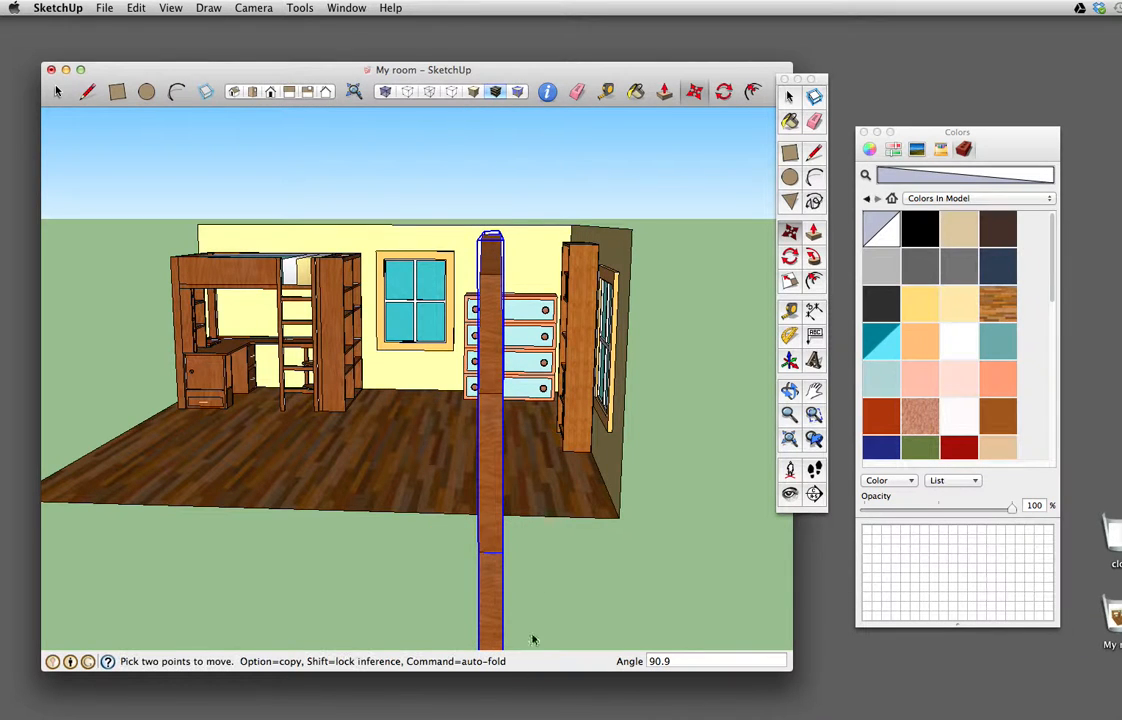
left_click(486, 508)
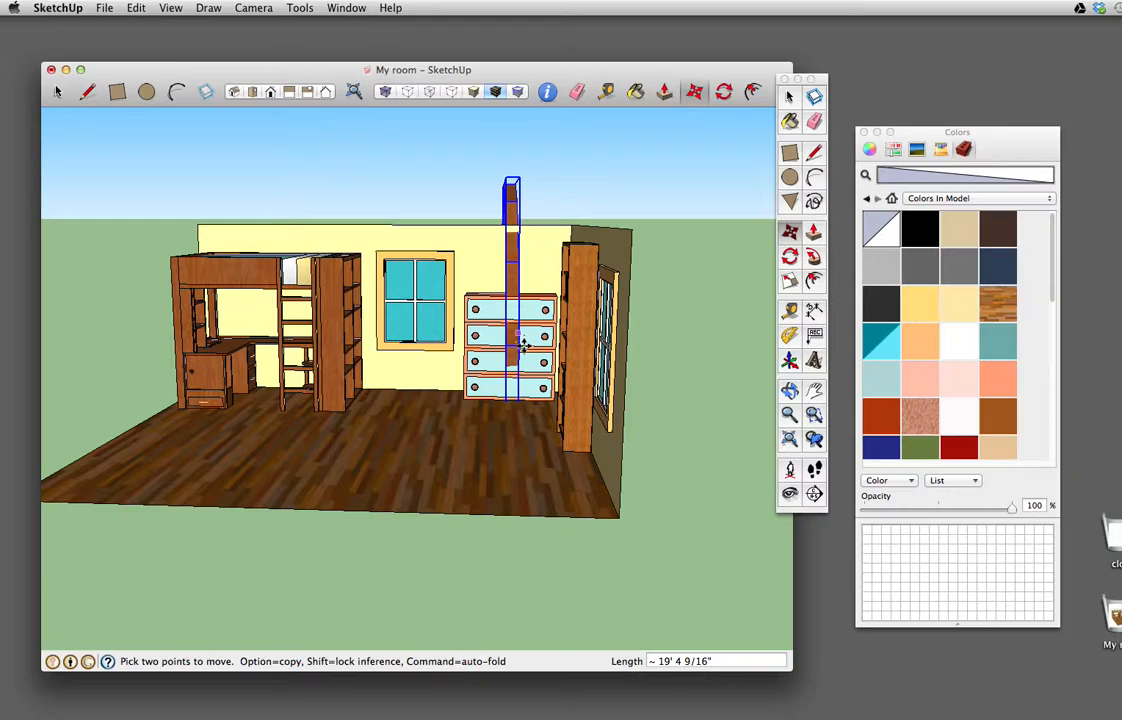
Scale the clock down from a corner of its face until it is smaller than a window.
key("o")
left_click_drag(408, 416, 708, 543)
left_click_drag(242, 248, 594, 259)
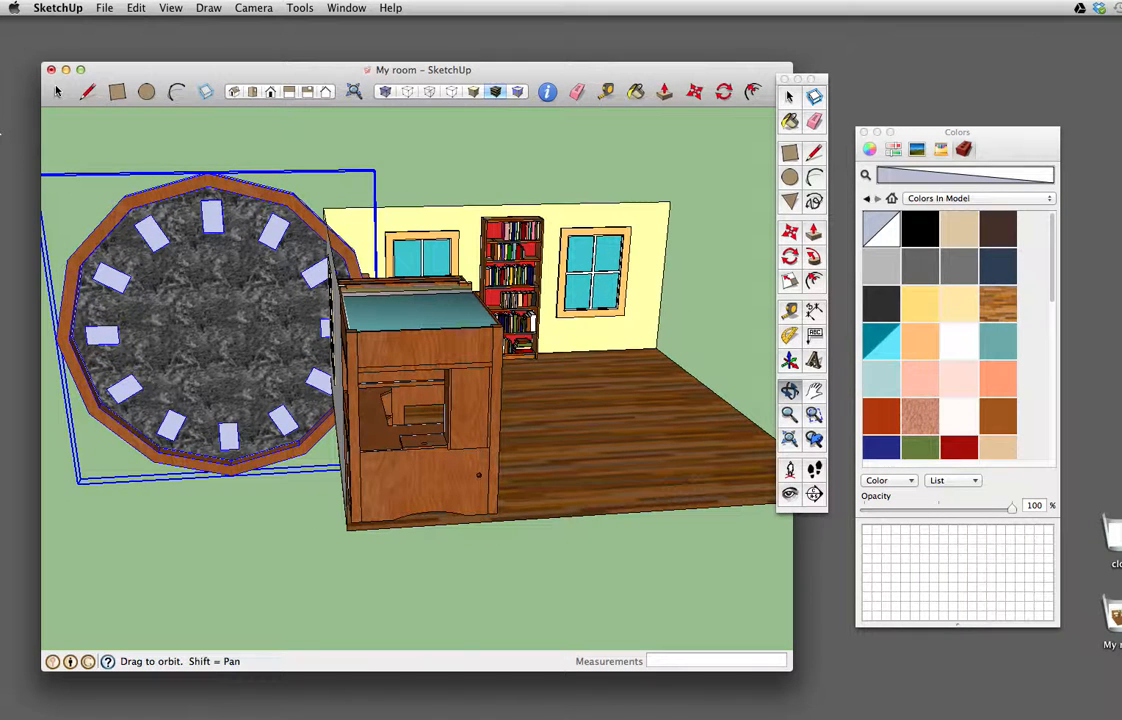
key("s")
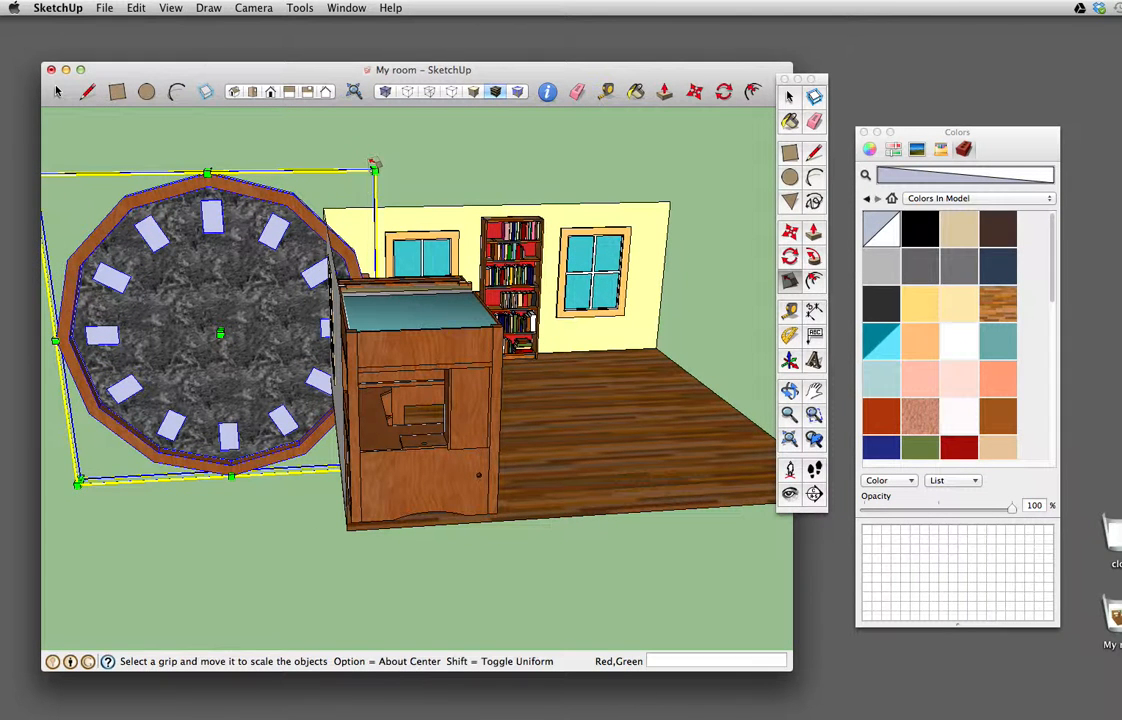
left_click_drag(373, 172, 124, 434)
Move the reduced clock beside the bookcase wall's far window, then across to just above the dresser.
key("m")
left_click(110, 453)
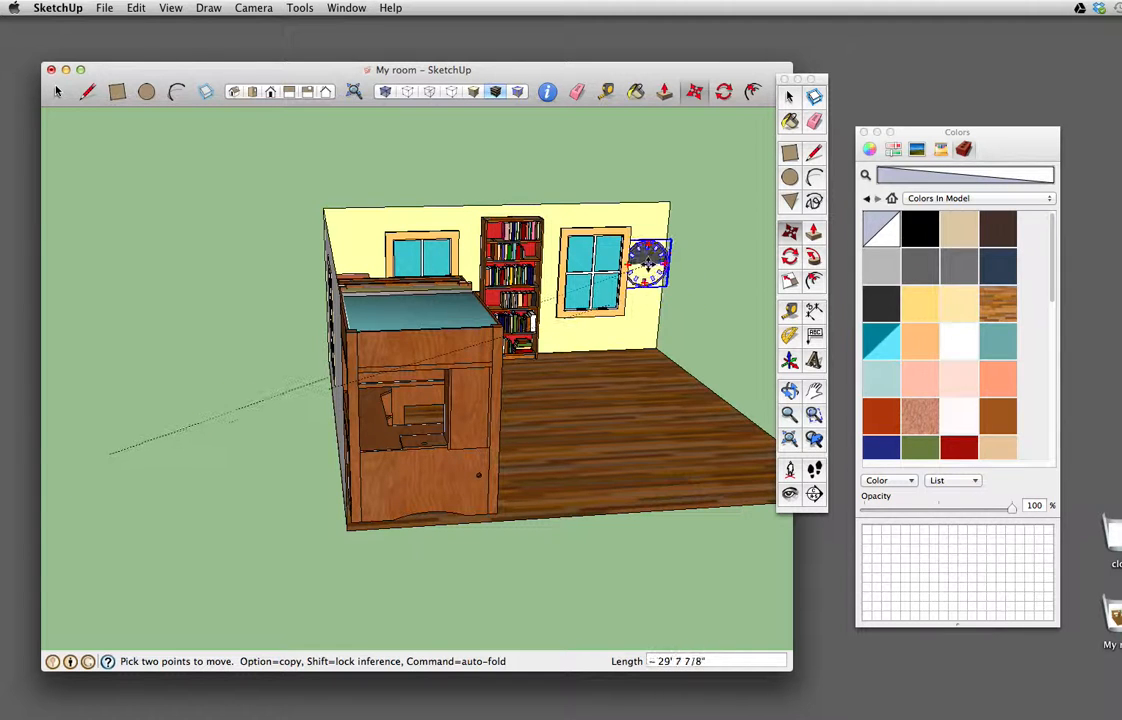
key("o")
left_click_drag(678, 293, 430, 395)
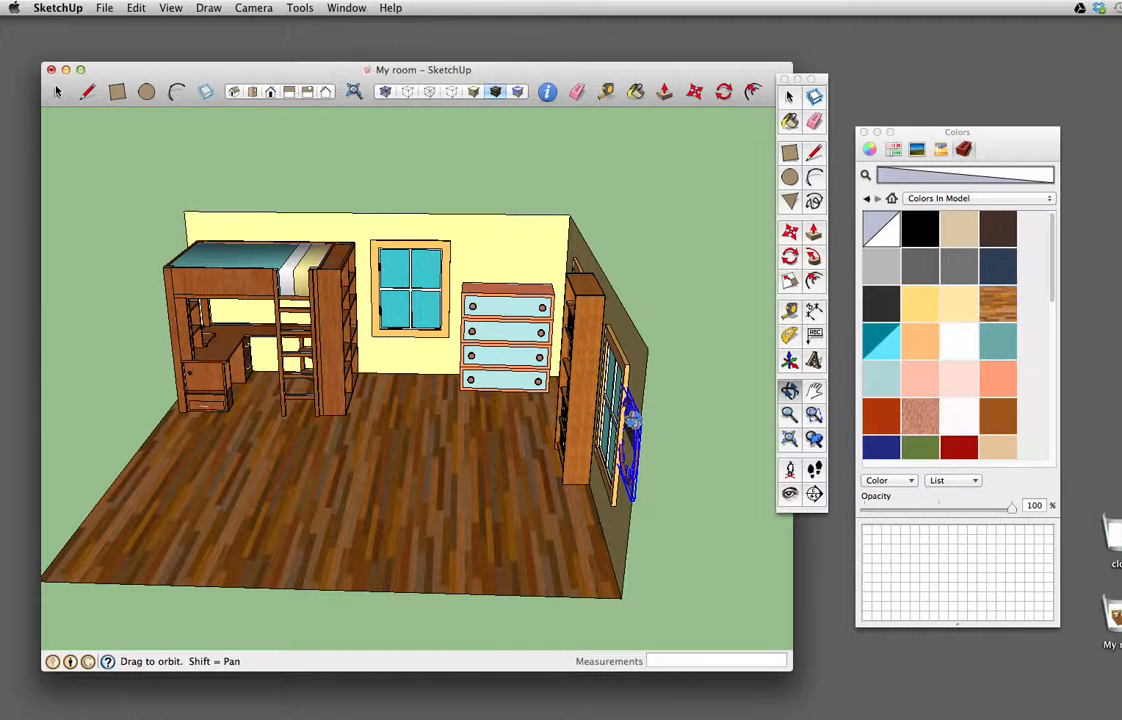
key("m")
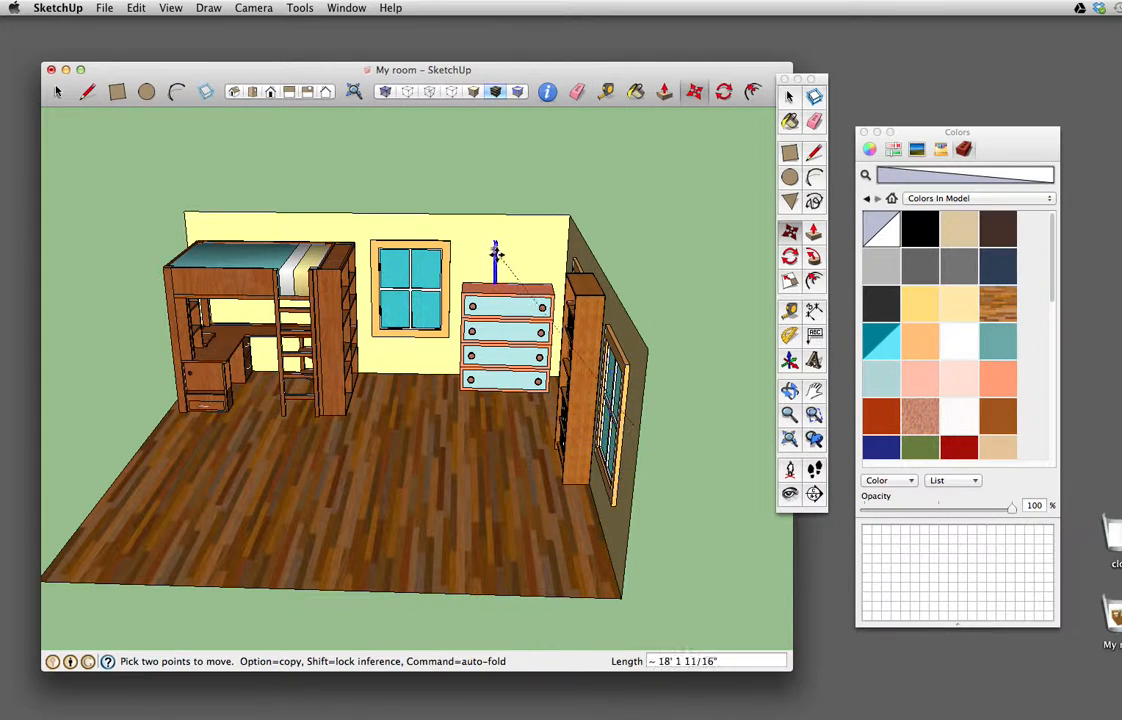
key("q")
key("m")
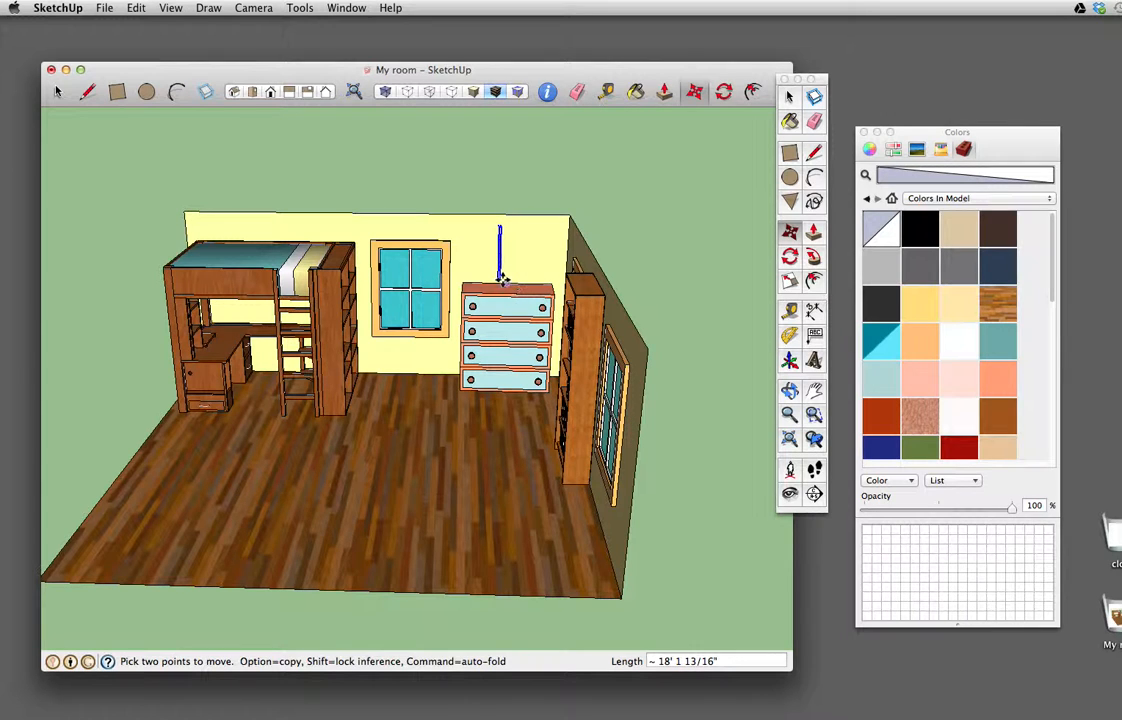
Rotate the clock parallel to the wall behind the dresser and move it about 1' 4 7/16" against that wall.
key("o")
left_click_drag(456, 255, 484, 236)
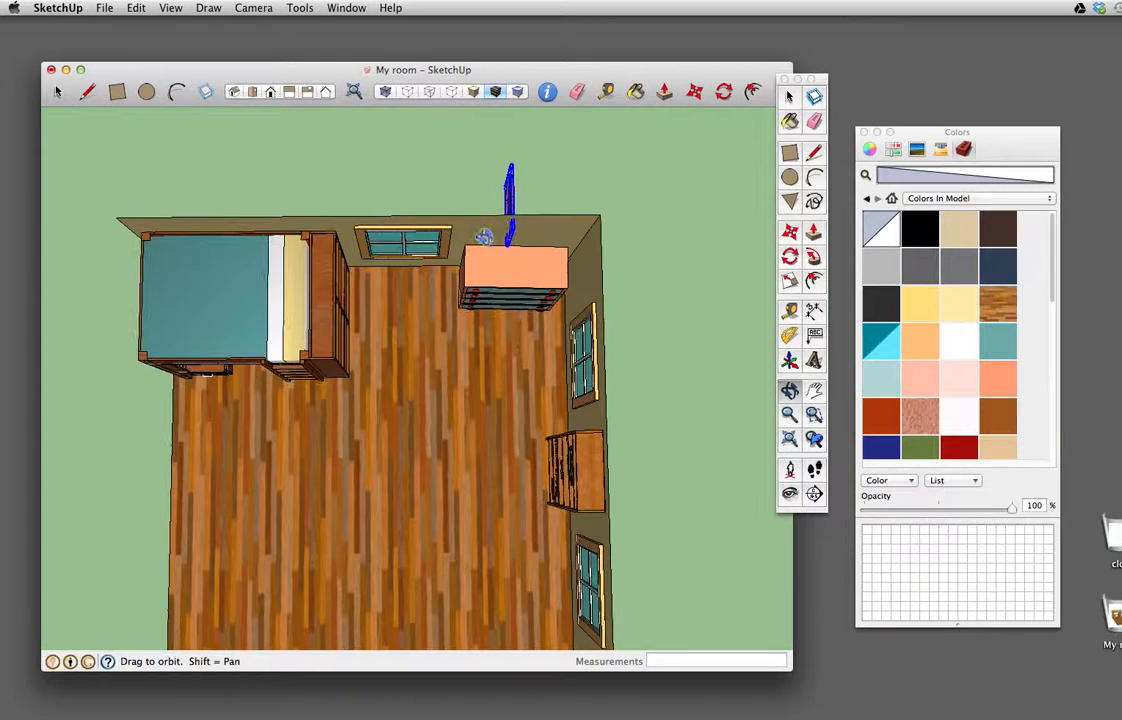
key("m")
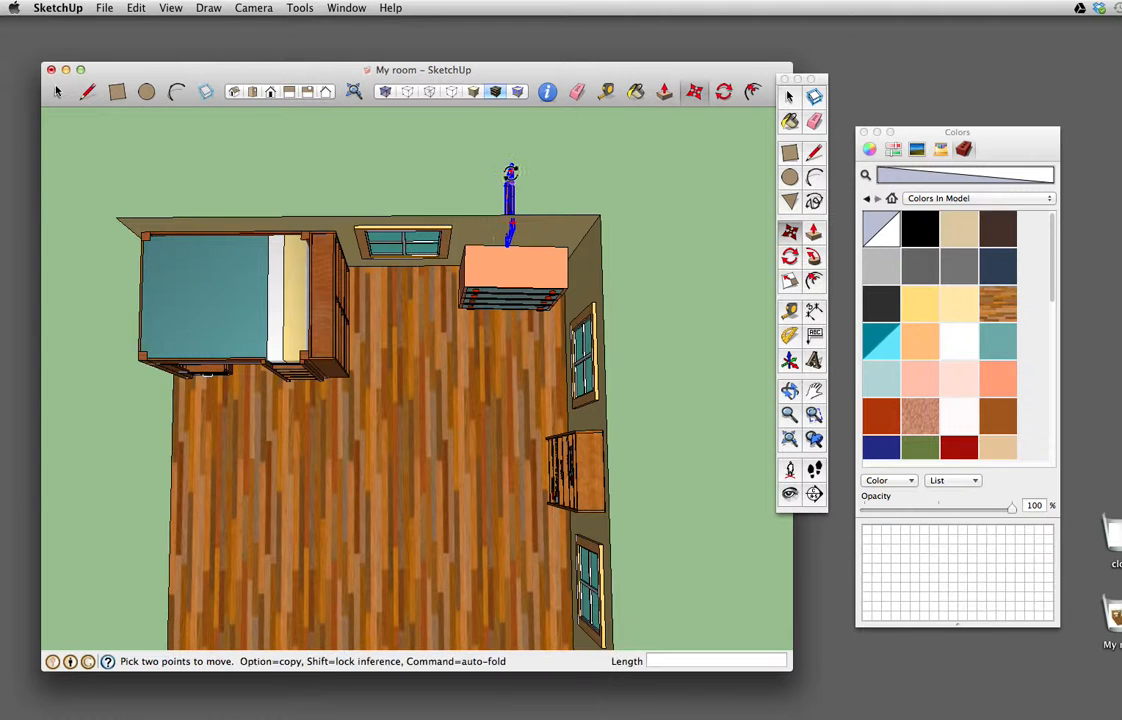
key("q")
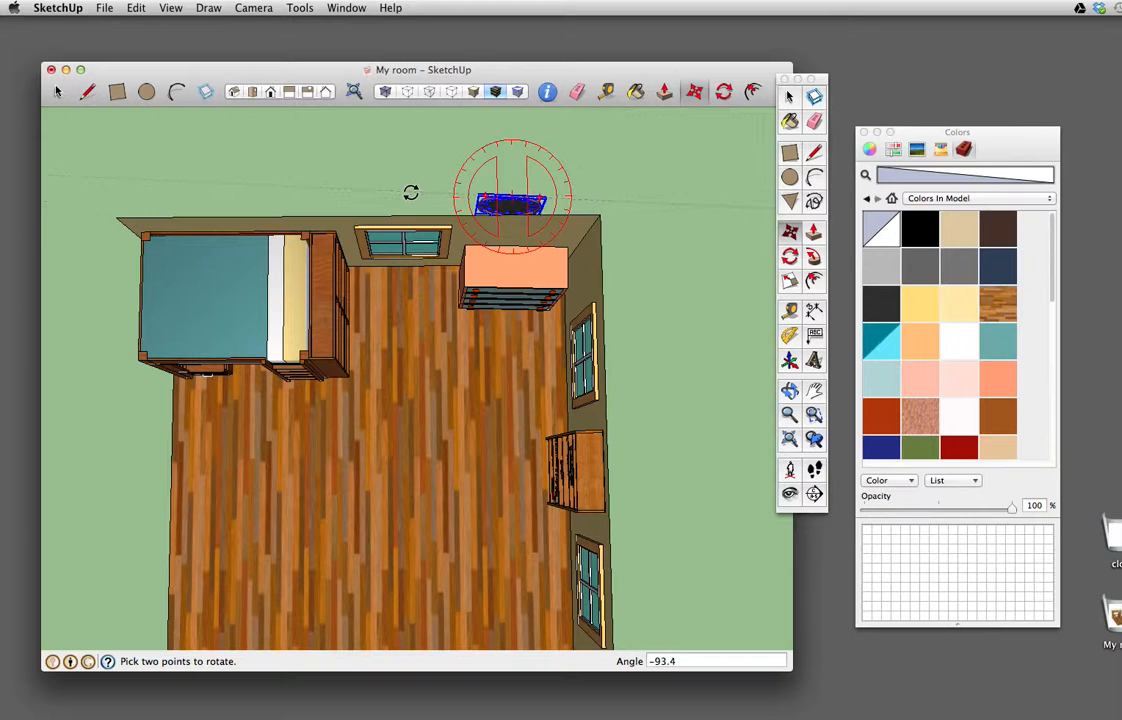
key("m")
key("q")
key("m")
left_click(513, 237)
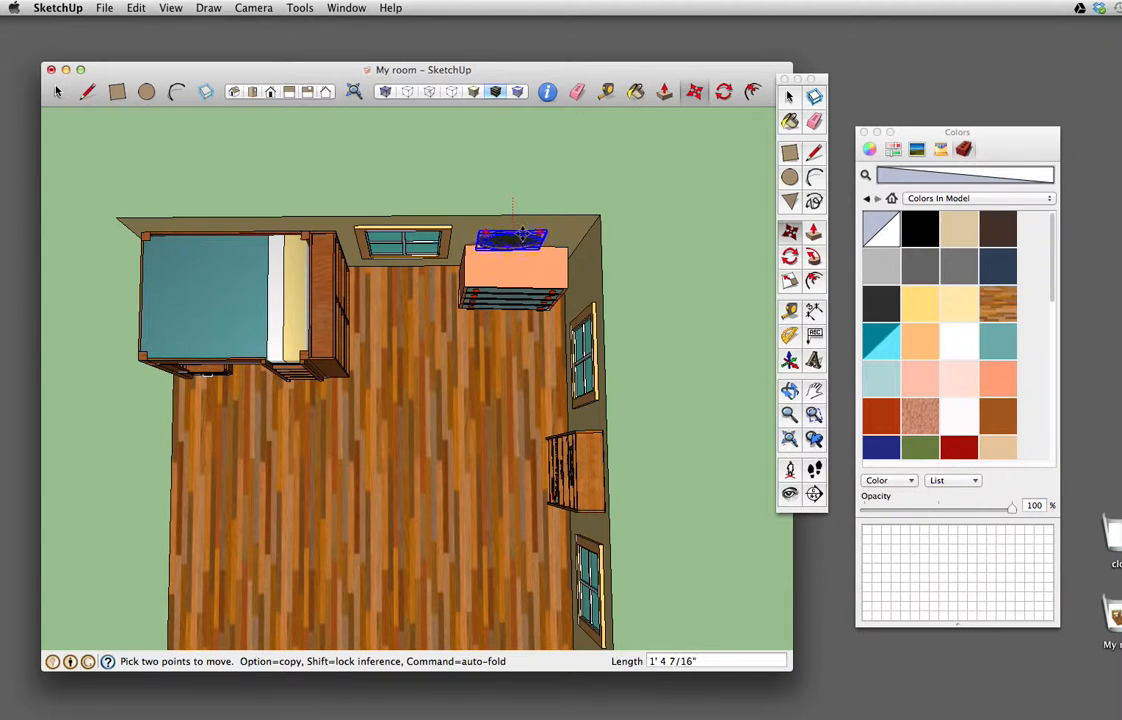
left_click(523, 230)
Scale the clock above the dresser uniformly to about 0.78 from a corner of its face.
key("o")
left_click_drag(487, 300, 493, 266)
scroll(494, 284, "up", 3)
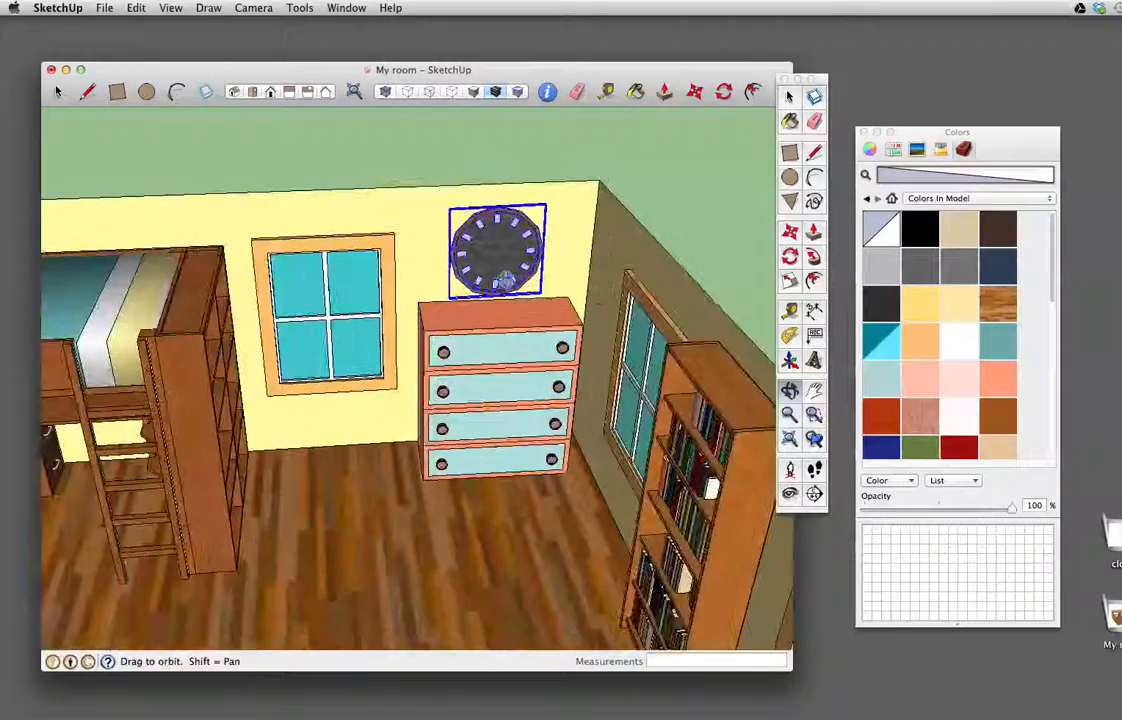
scroll(497, 290, "up", 3)
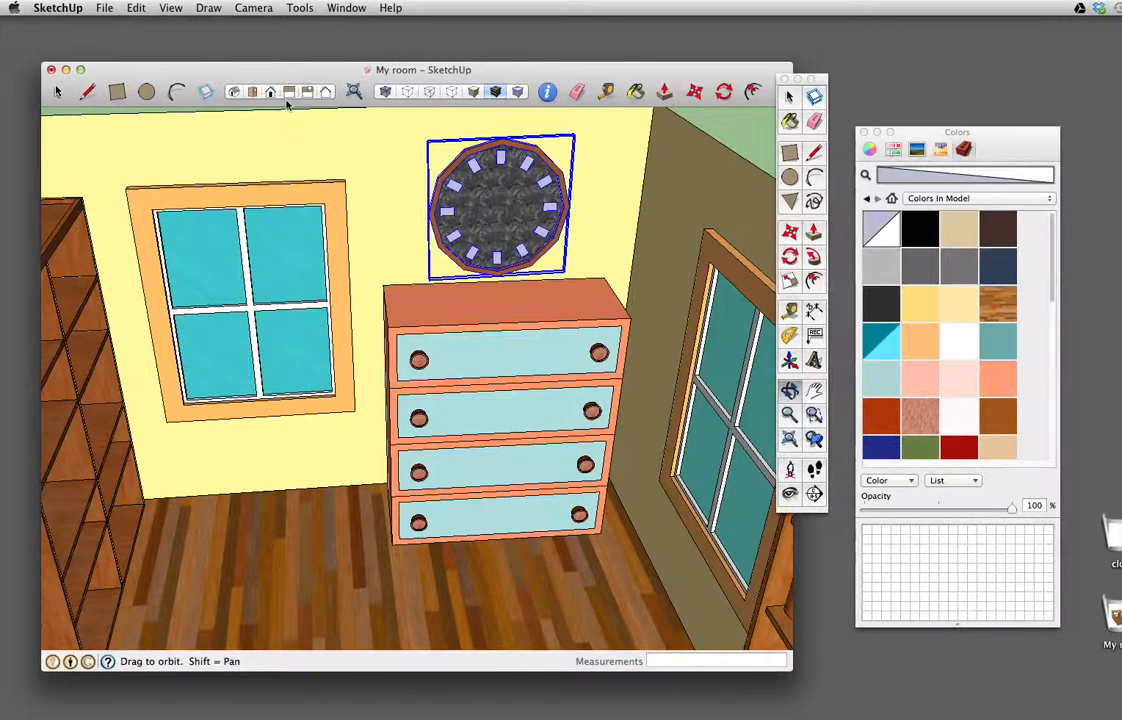
key("s")
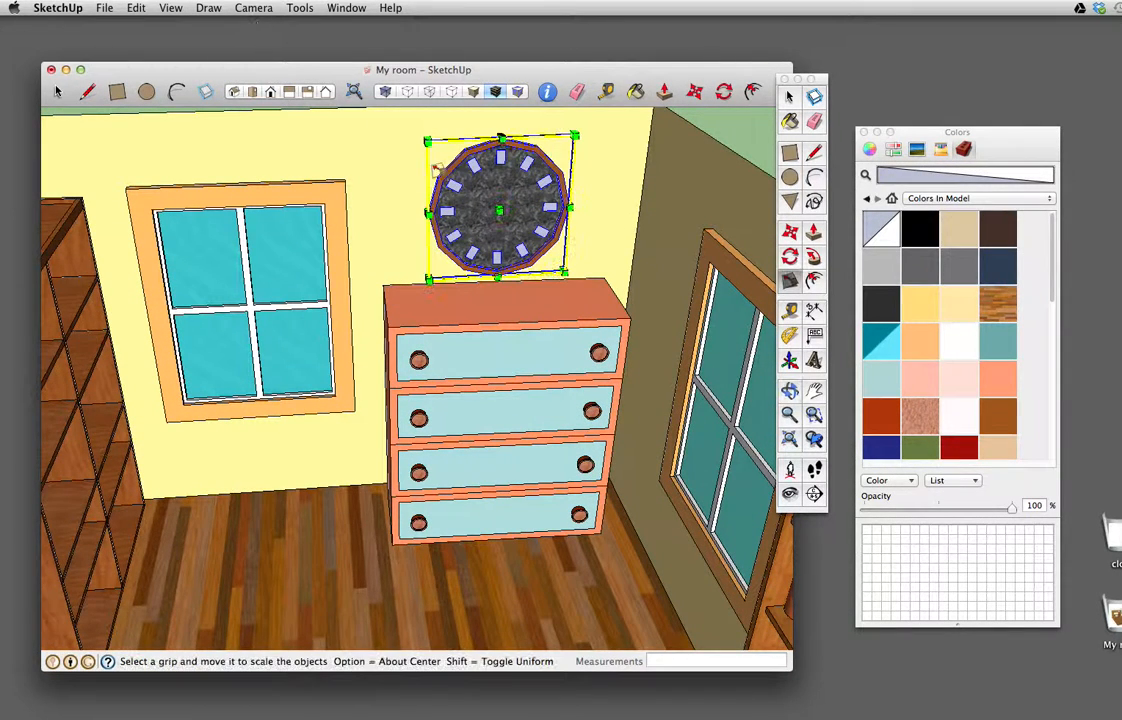
left_click_drag(430, 141, 459, 172)
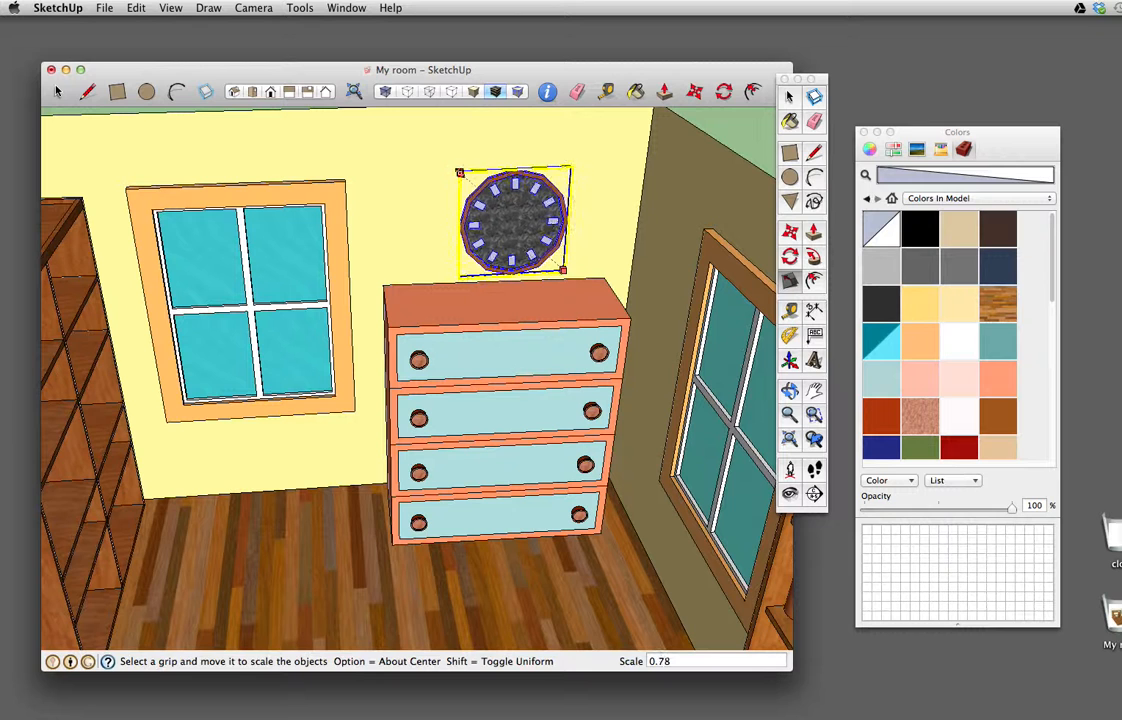
Move the clock about 7 15/16" higher on the wall above the dresser and check its fit against the wall.
key("m")
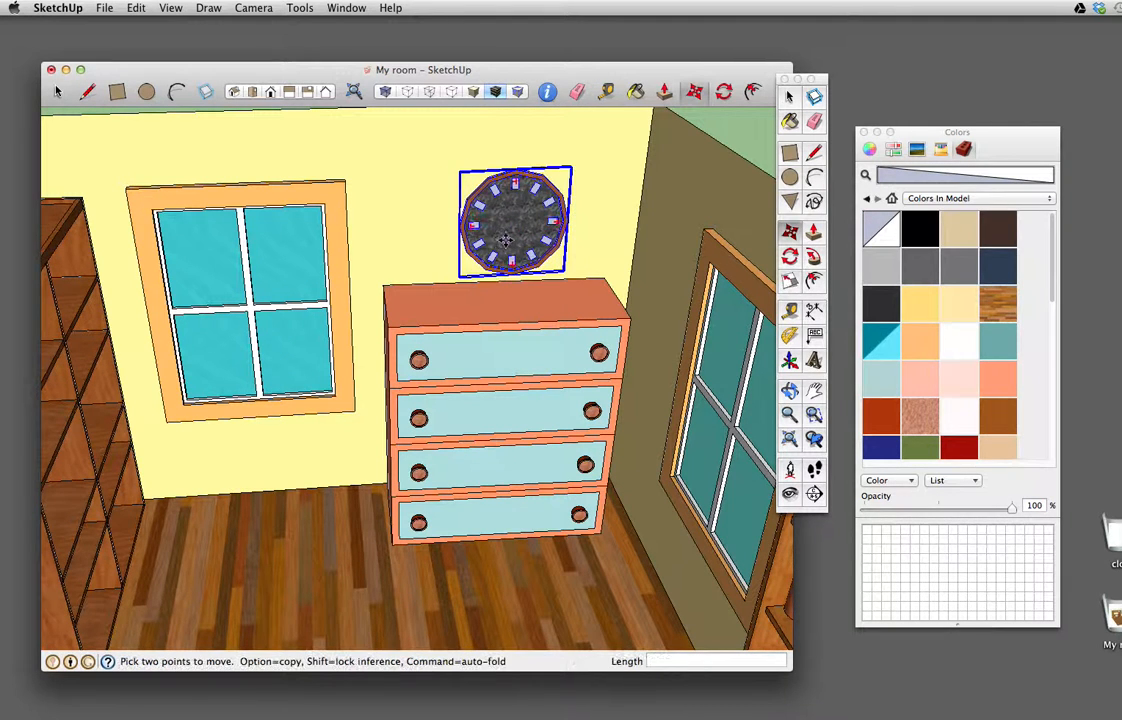
left_click(505, 240)
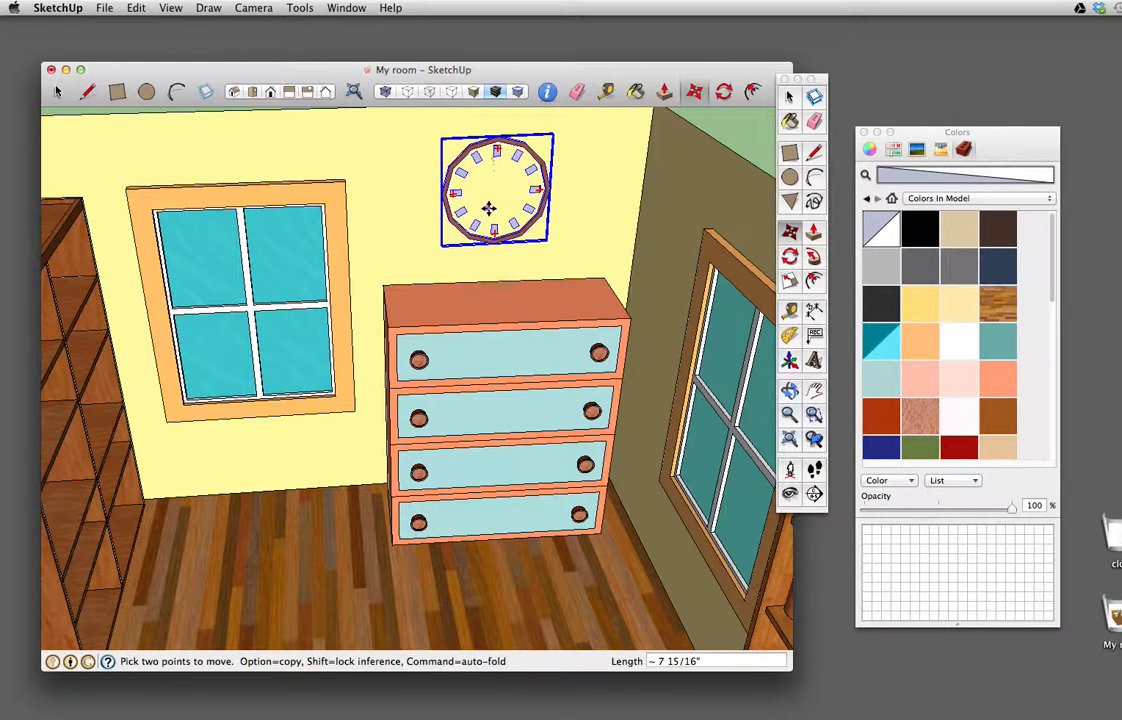
left_click(488, 208)
key("o")
left_click_drag(383, 183, 676, 402)
left_click_drag(343, 176, 468, 225)
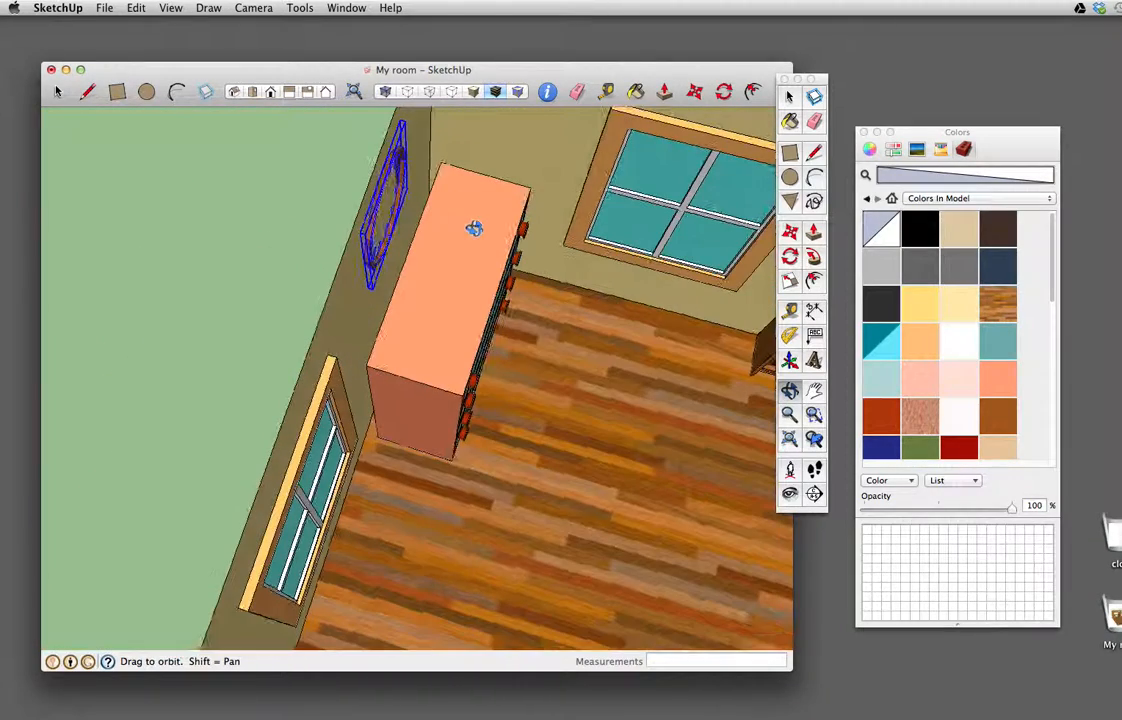
Move the clock about 1/4" out from the wall above the dresser and check its face from inside the room.
key("m")
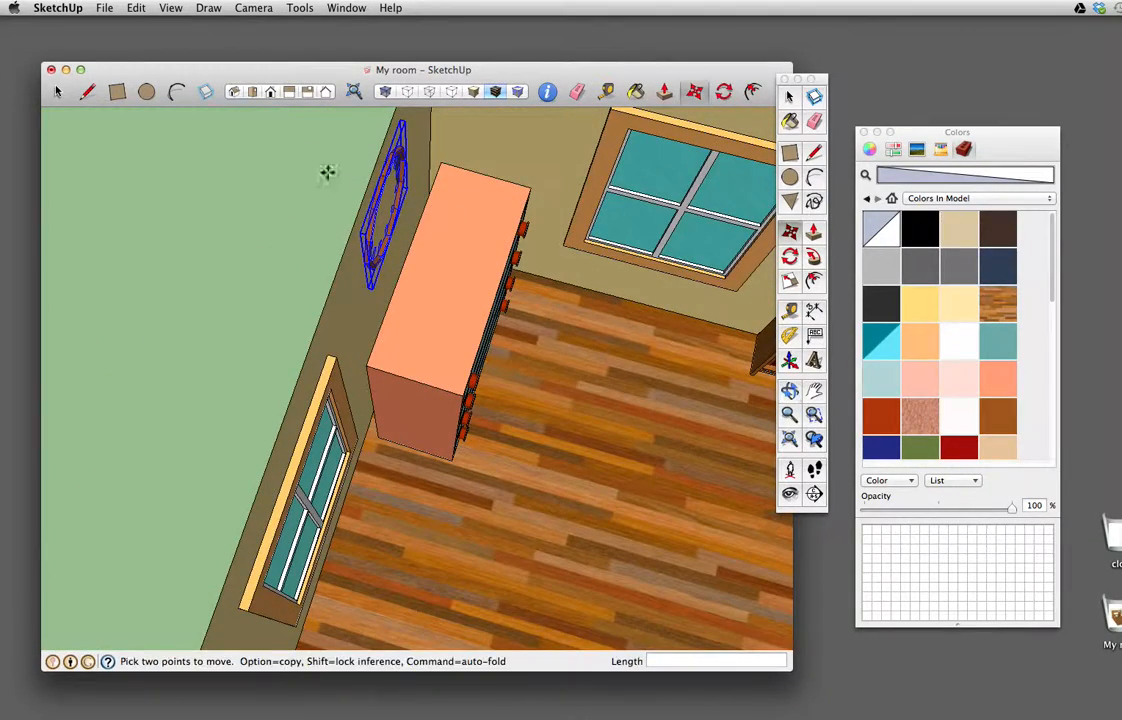
left_click(383, 190)
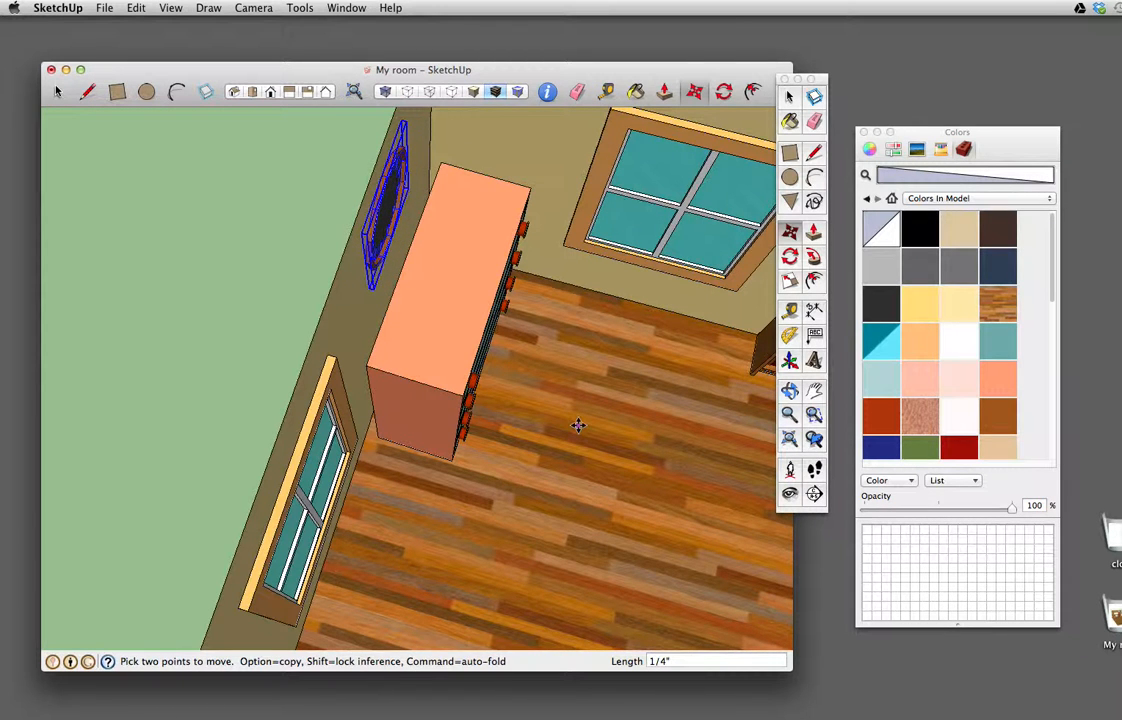
key("o")
left_click_drag(603, 466, 333, 220)
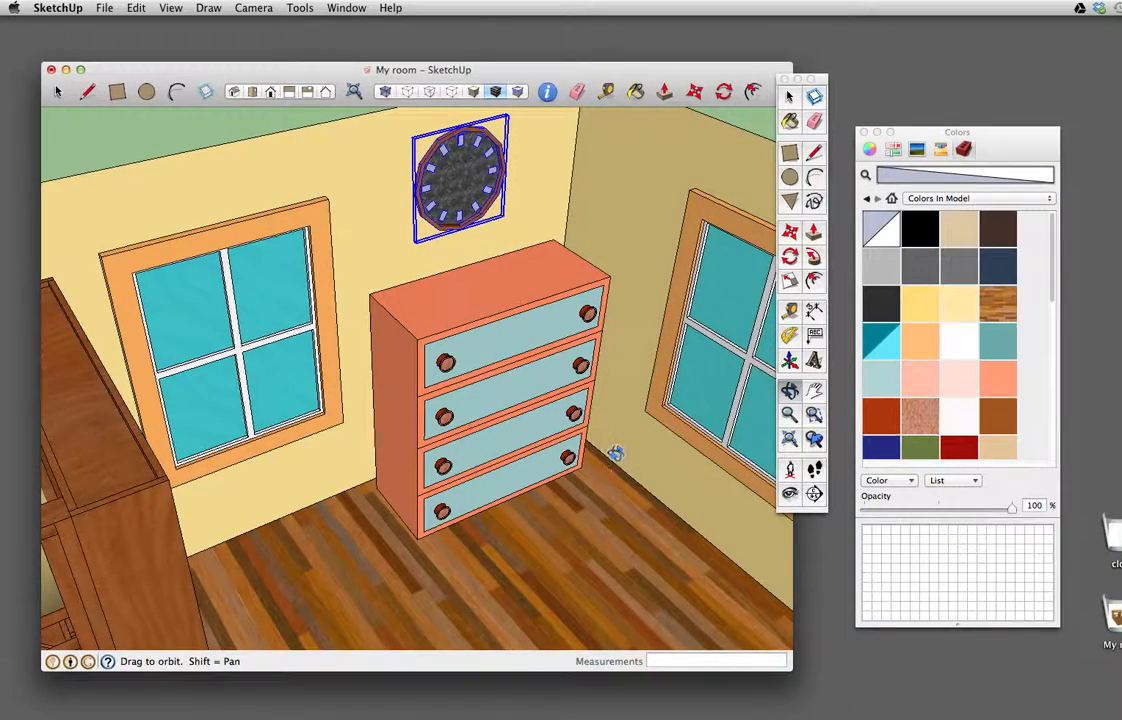
Draw an 18' long wall along the open floor edge beside the loft bed, matching the height of the existing walls.
scroll(615, 454, "down", 5)
left_click_drag(566, 579, 494, 372, "shift")
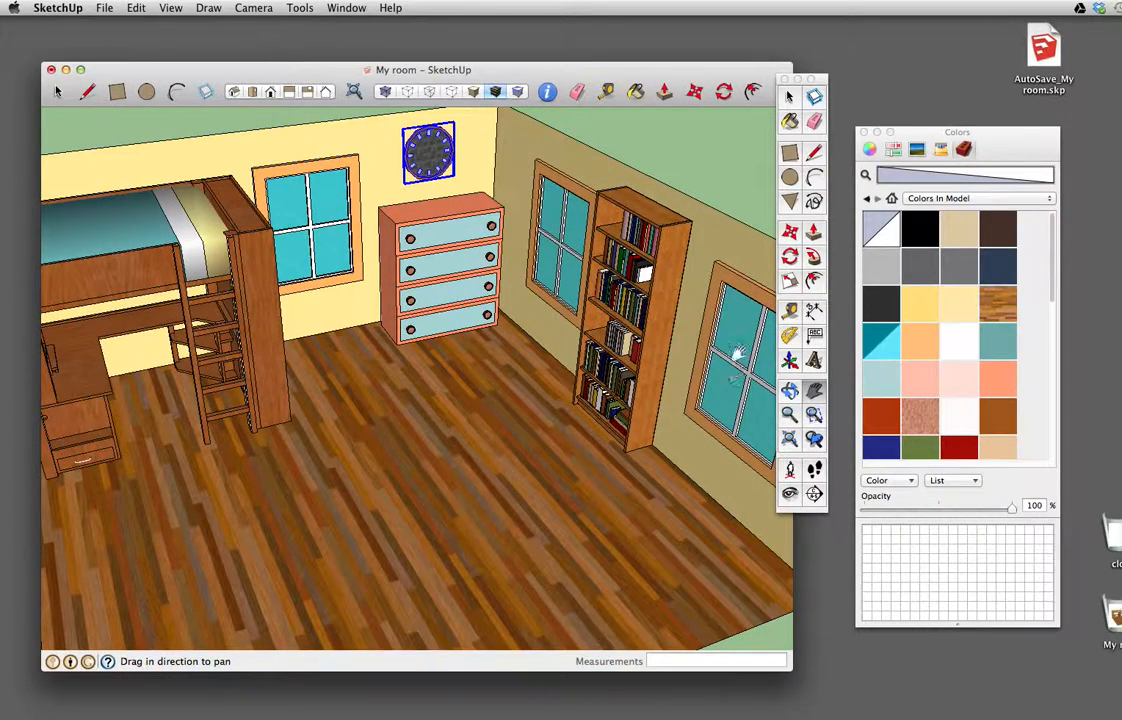
scroll(510, 384, "down", 5)
mouse_move(375, 541)
left_mouse_down("shift")
mouse_move(396, 518)
mouse_move(363, 483)
mouse_move(374, 490)
left_mouse_up("shift")
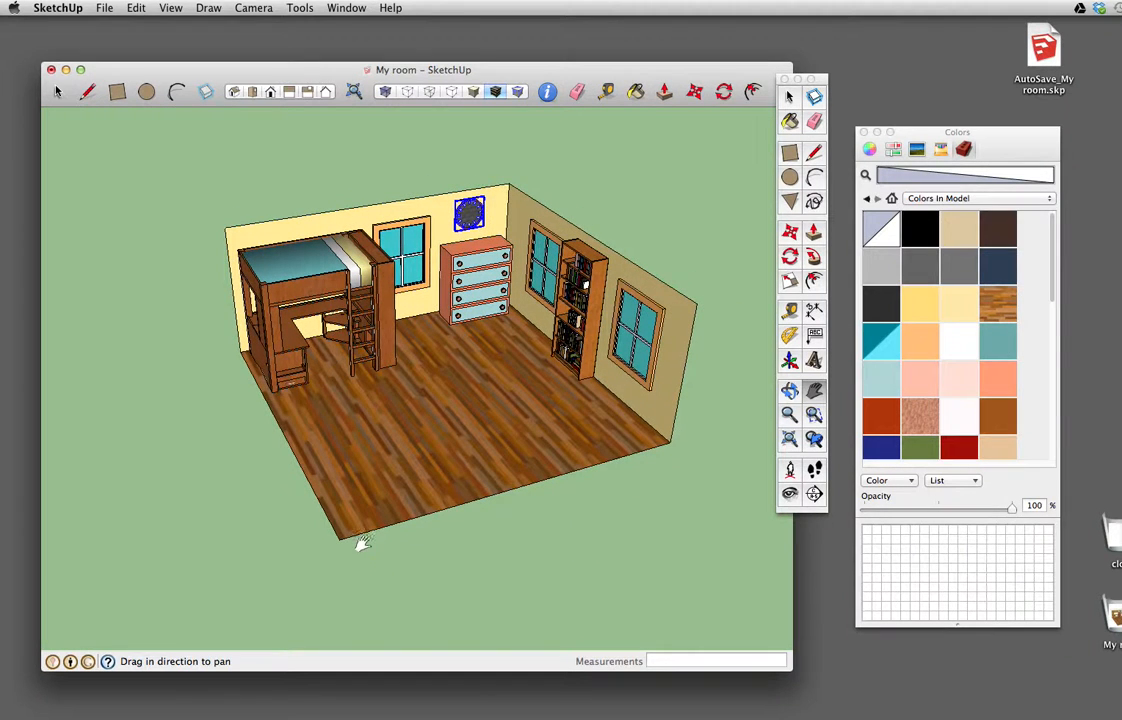
left_click_drag(330, 576, 707, 120)
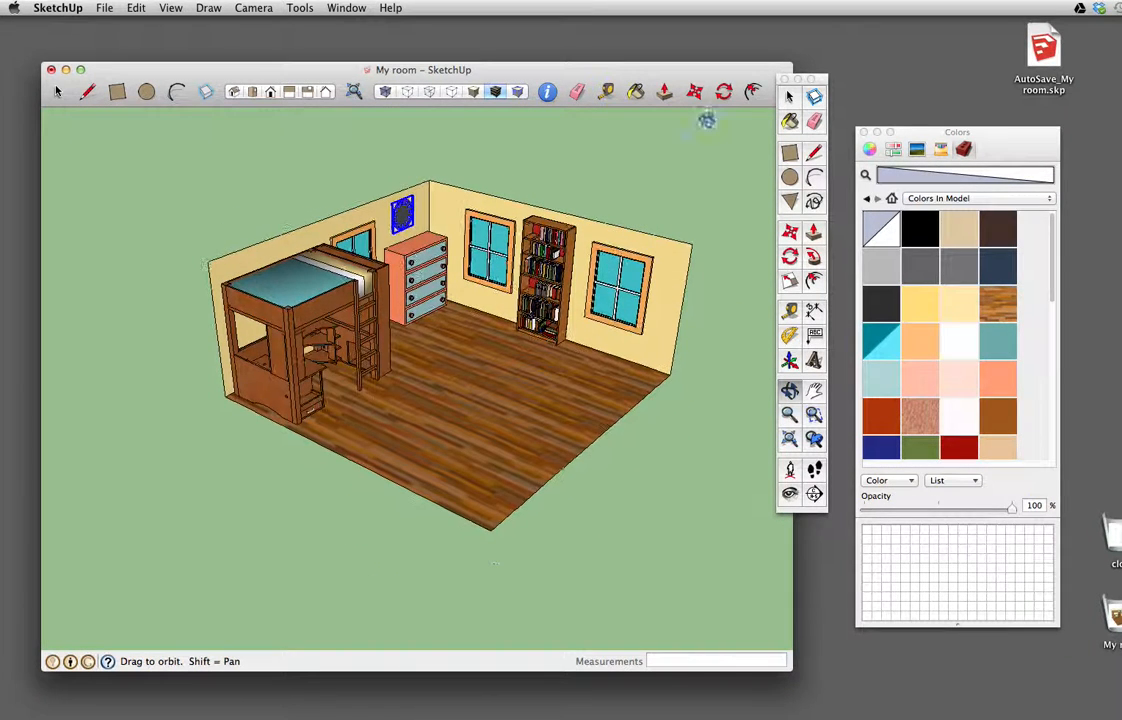
left_click(814, 152)
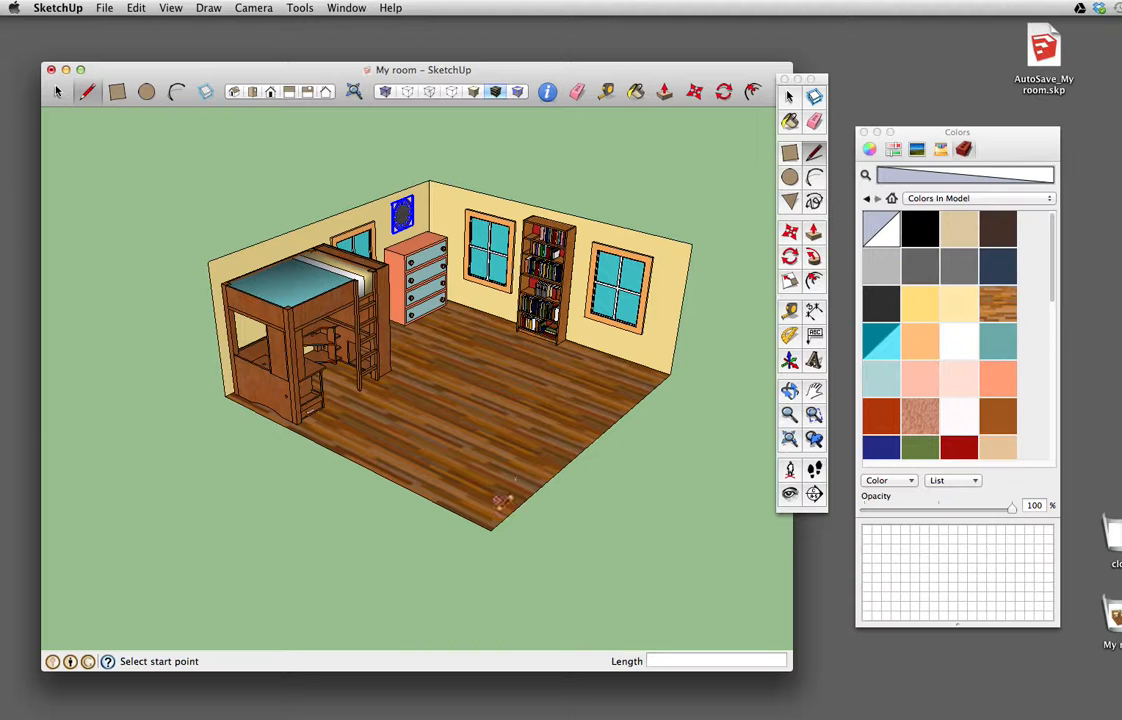
left_click(490, 529)
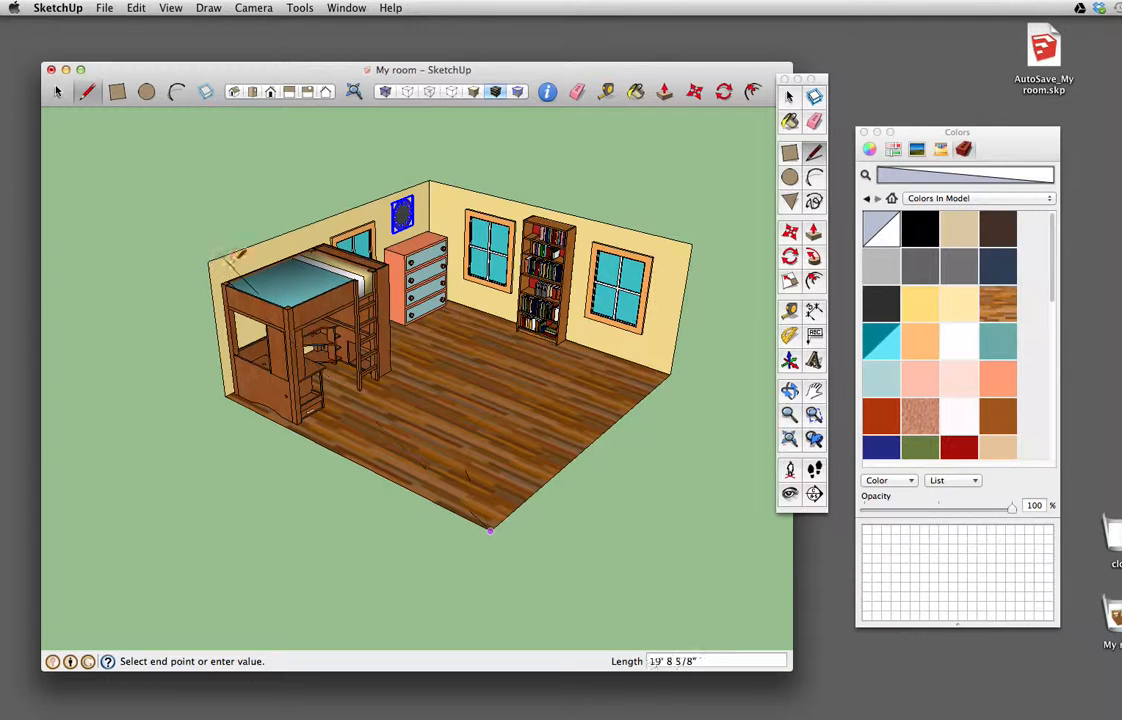
left_click(499, 372)
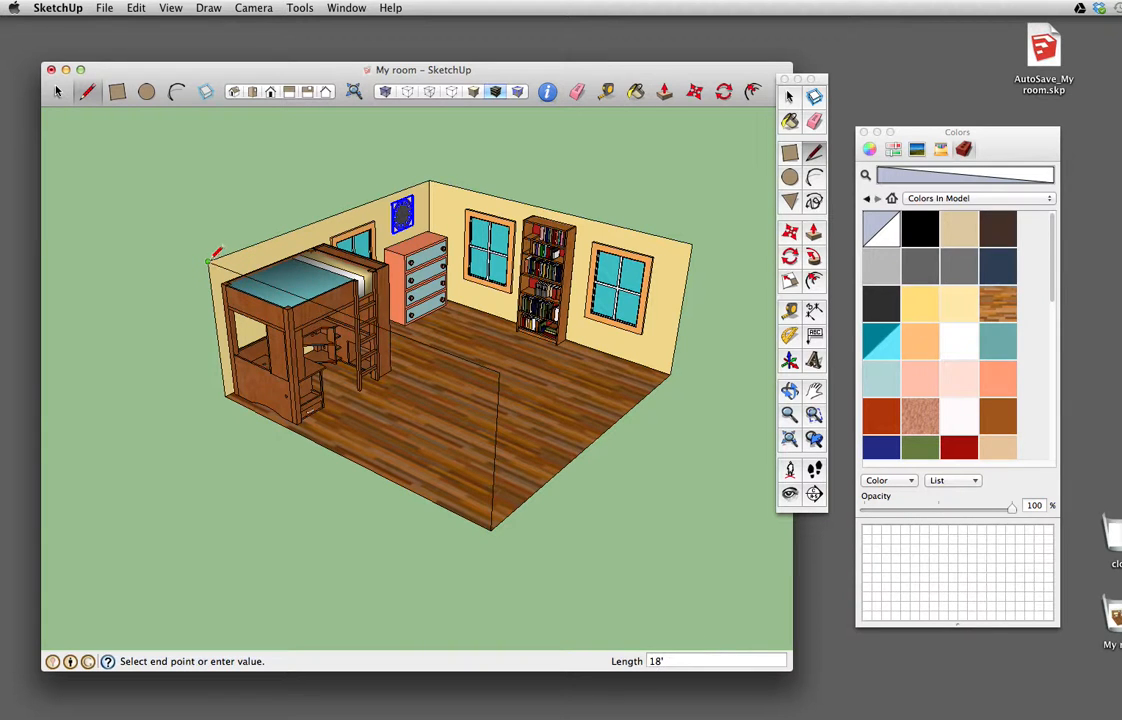
left_click(224, 397)
left_click(492, 527)
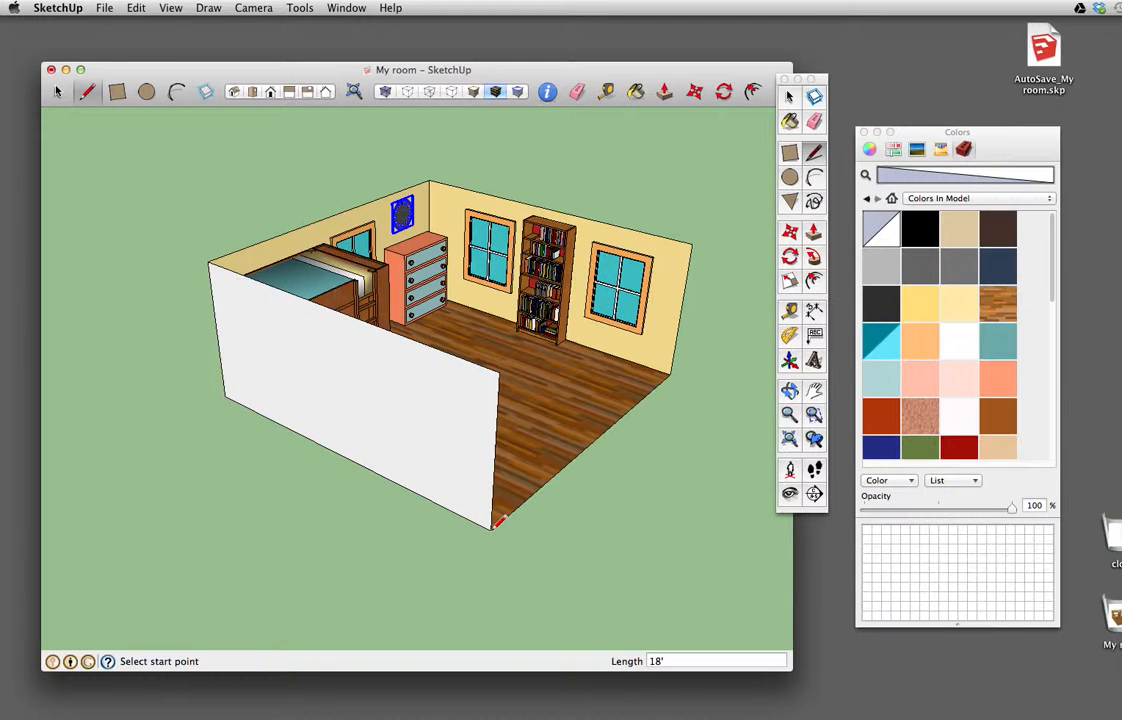
Paint the inside of the new wall beside the loft bed with the pale yellow colour from the model's colours.
key("o")
left_click_drag(636, 454, 137, 364)
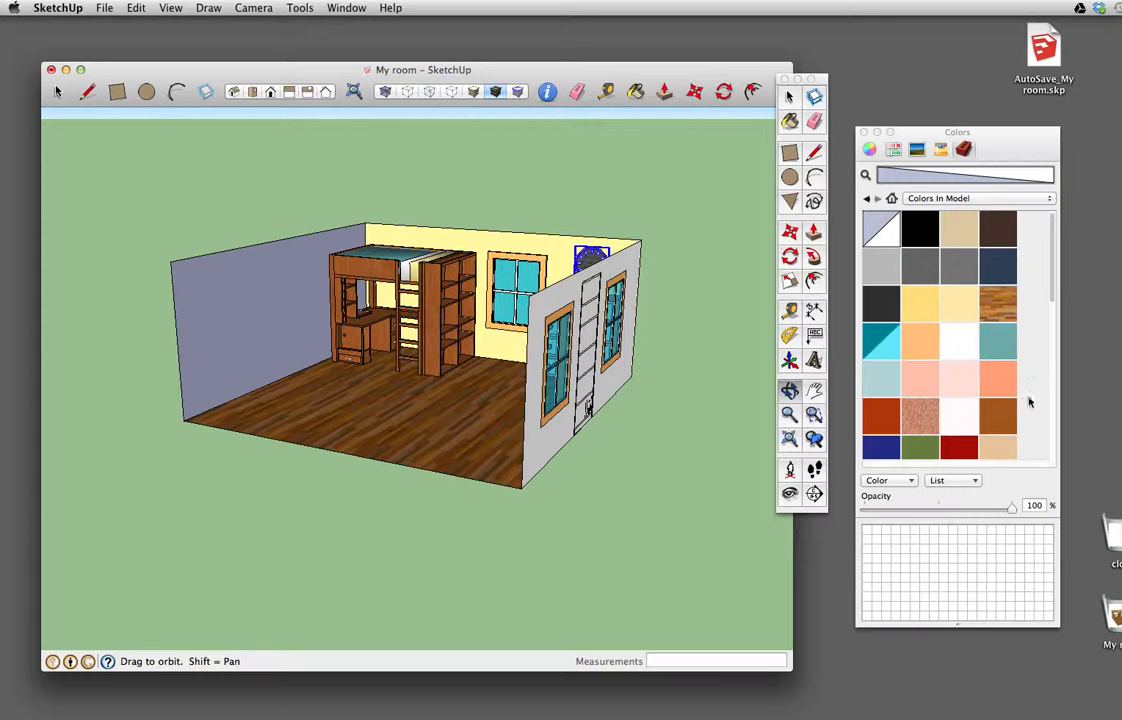
left_click(958, 303)
left_click(281, 305)
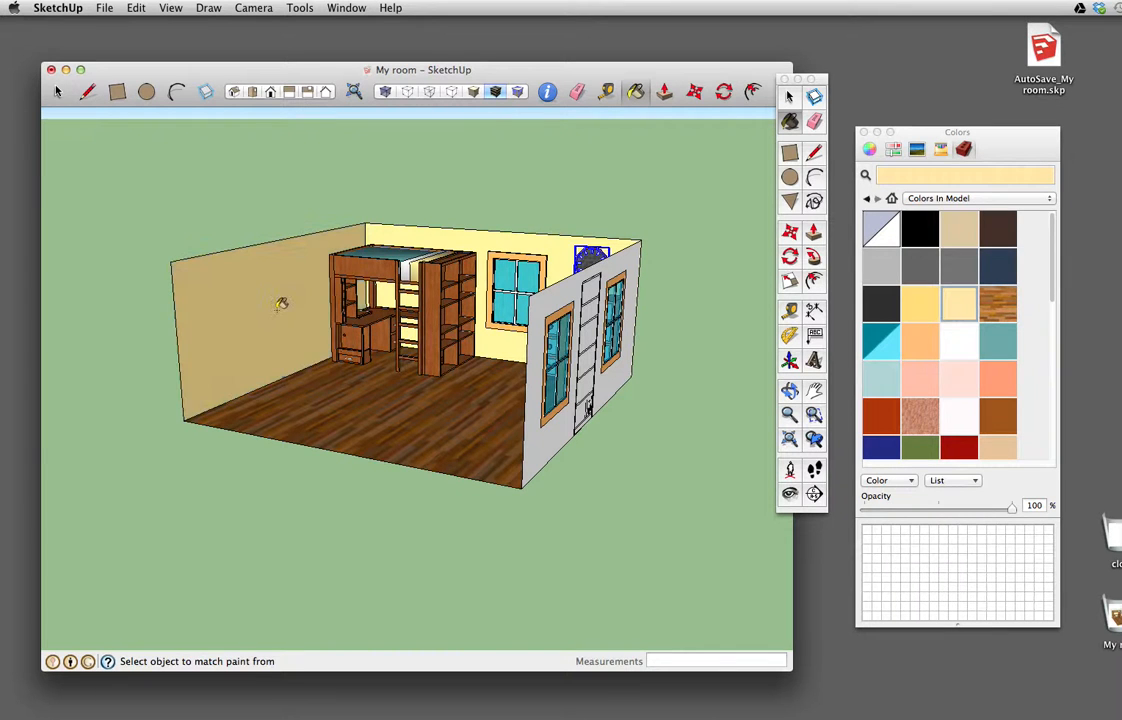
Deselect the clock and examine it above the dresser from the room's open side.
key("o")
left_click_drag(461, 444, 481, 365)
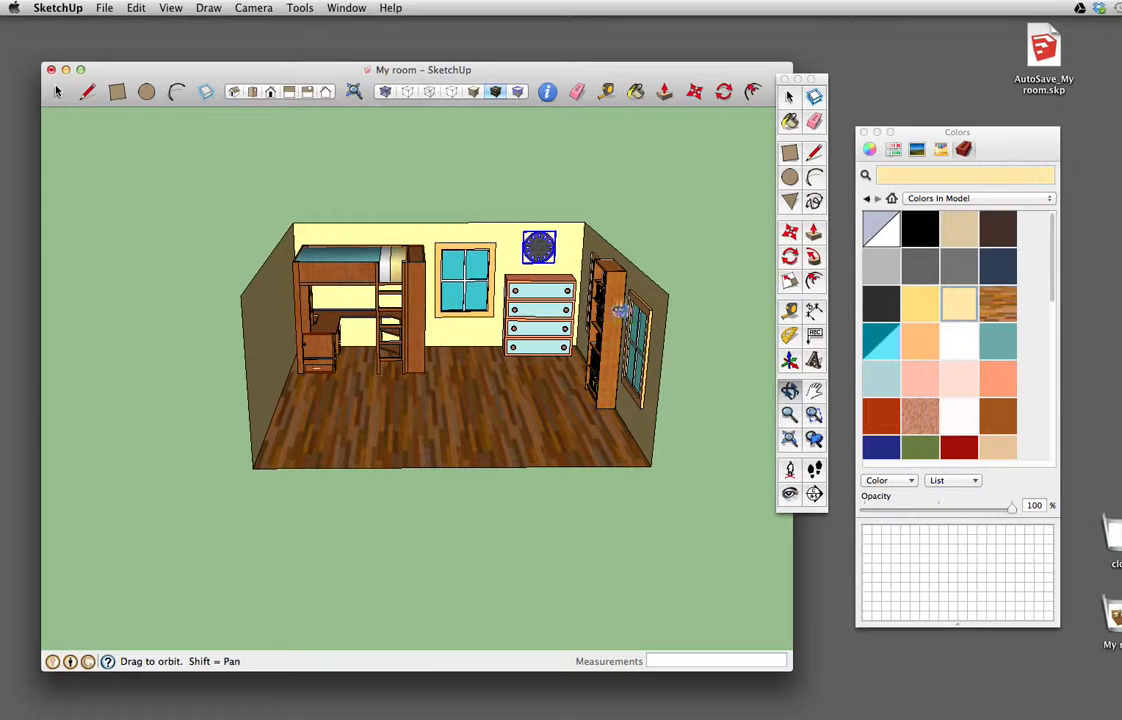
key("space")
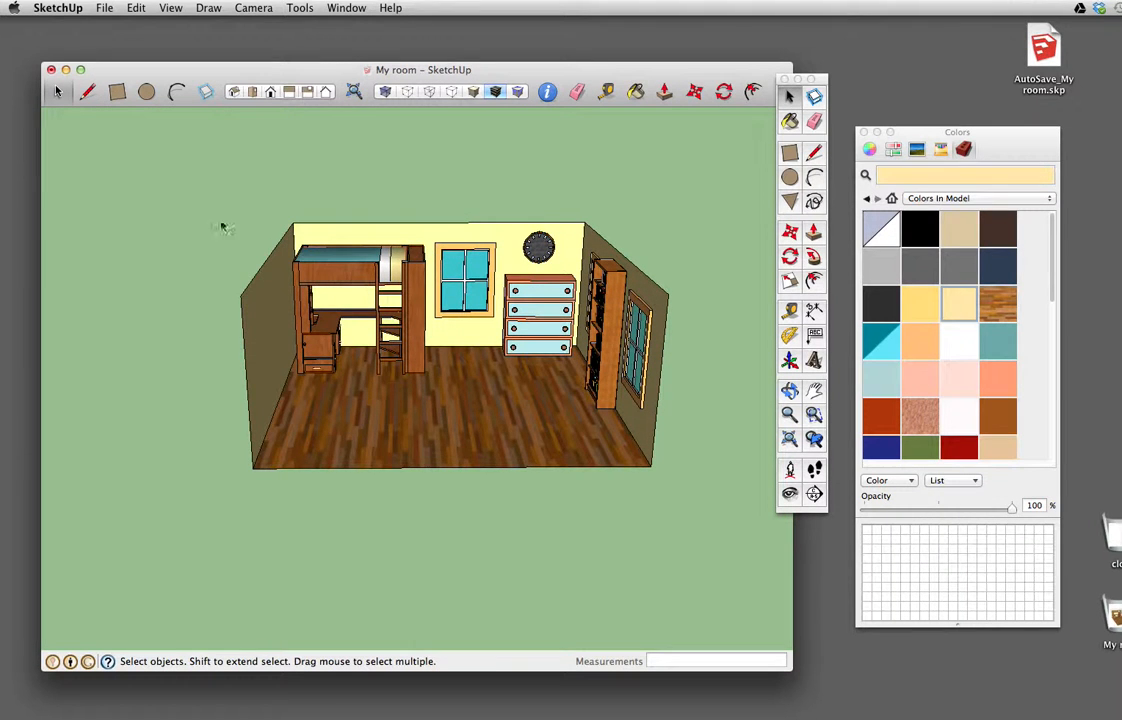
scroll(605, 375, "up", 3)
scroll(535, 278, "up", 2)
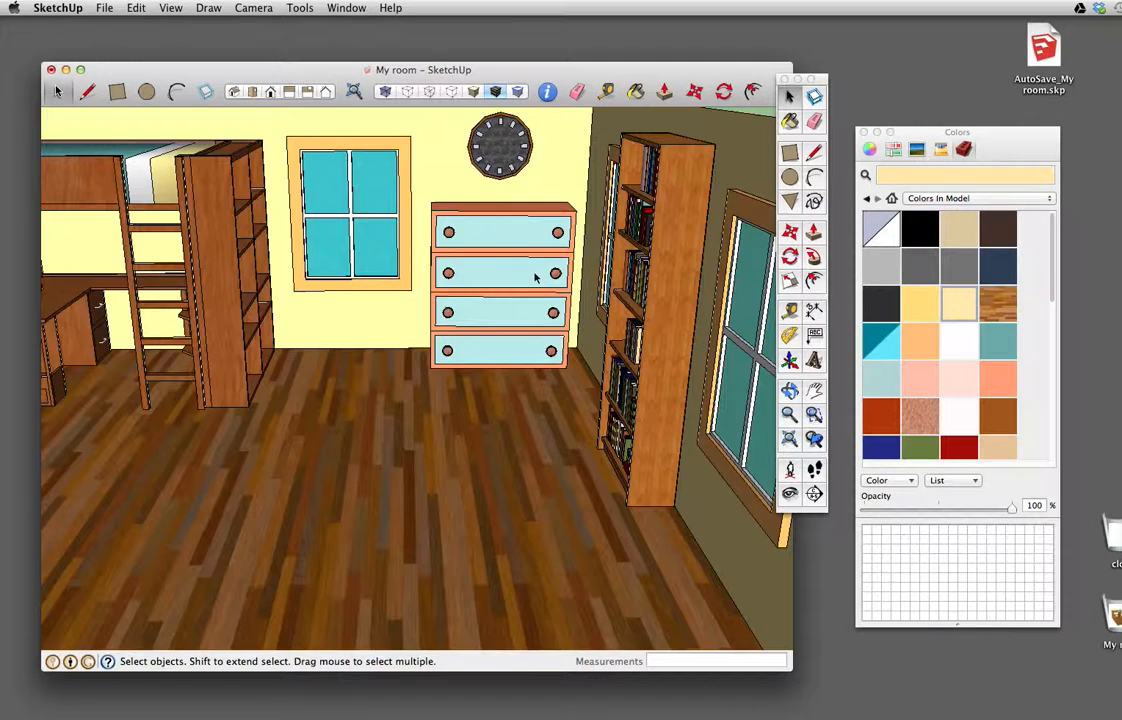